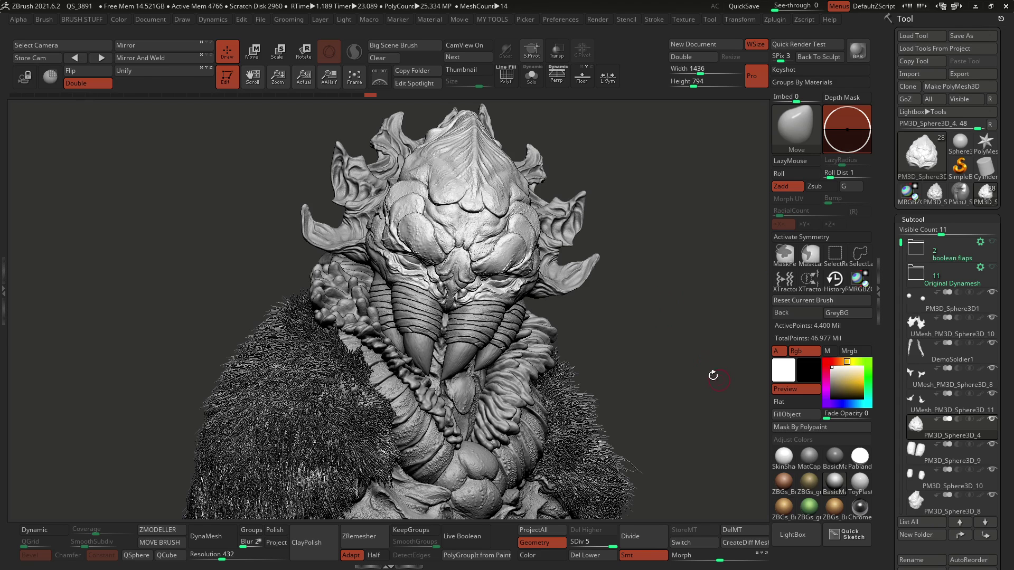
Turn on the polypaint of the head subtool PM3D_Sphere3D_4 and isolate it to inspect the painted cavities.
left_click(980, 420)
key("alt+s")
mouse_move(504, 225)
right_mouse_down()
mouse_move(494, 302)
mouse_move(401, 262)
right_mouse_up()
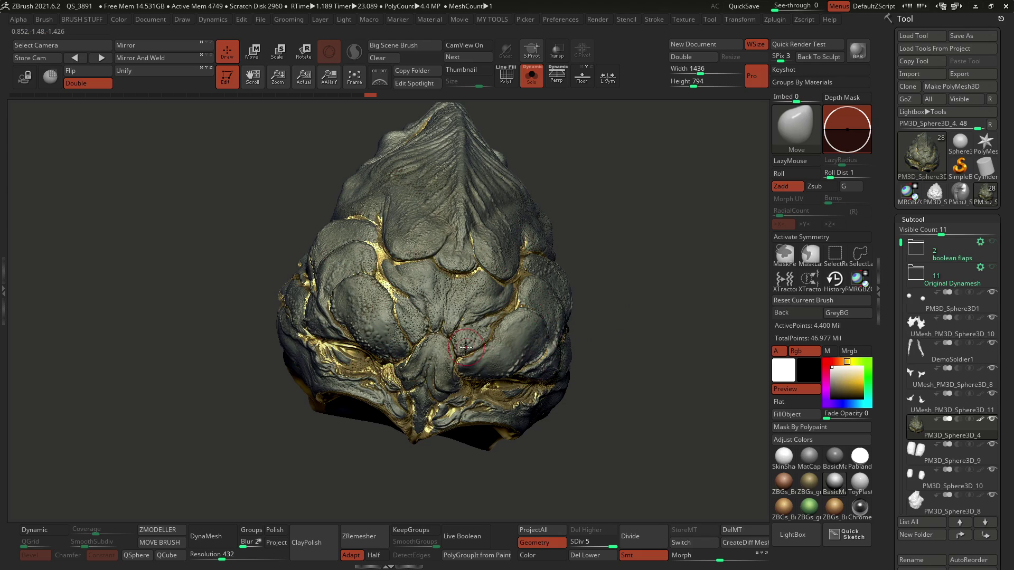
Bring all subtools back into view and turn off the head subtool's polypaint.
left_click(531, 76)
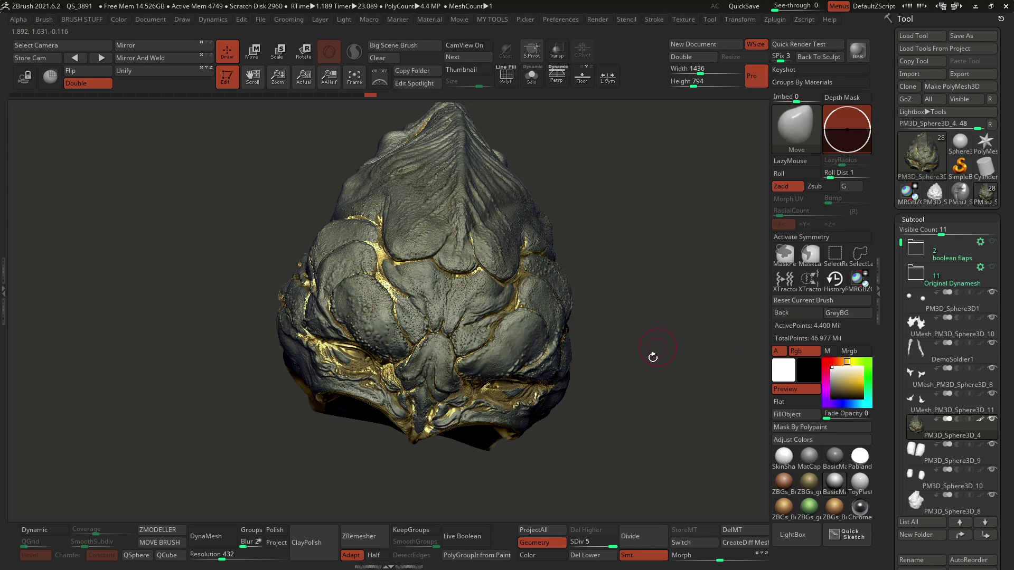
left_click_drag(644, 388, 611, 372, "alt")
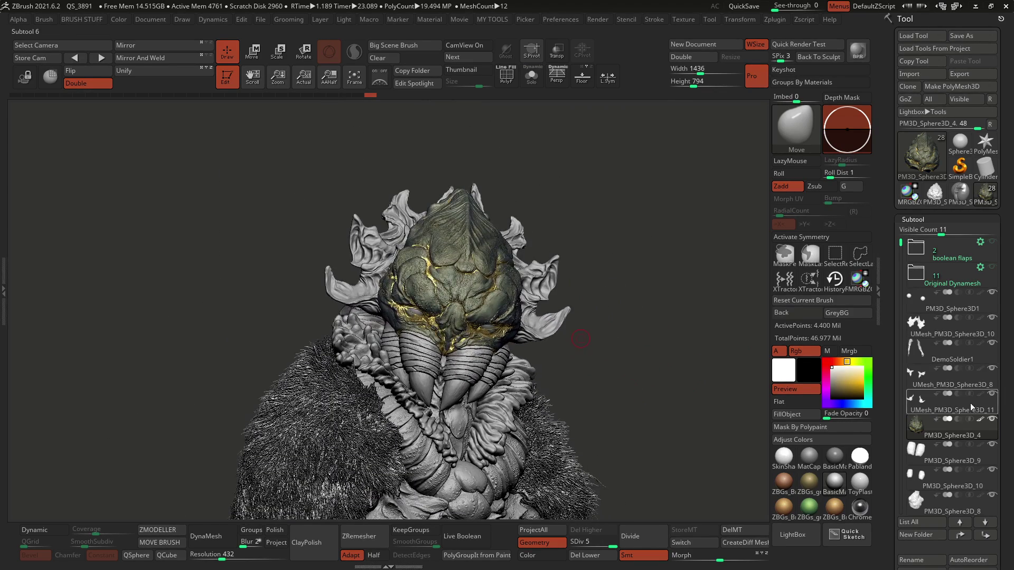
left_click(980, 419)
right_click_drag(475, 323, 460, 285, "alt")
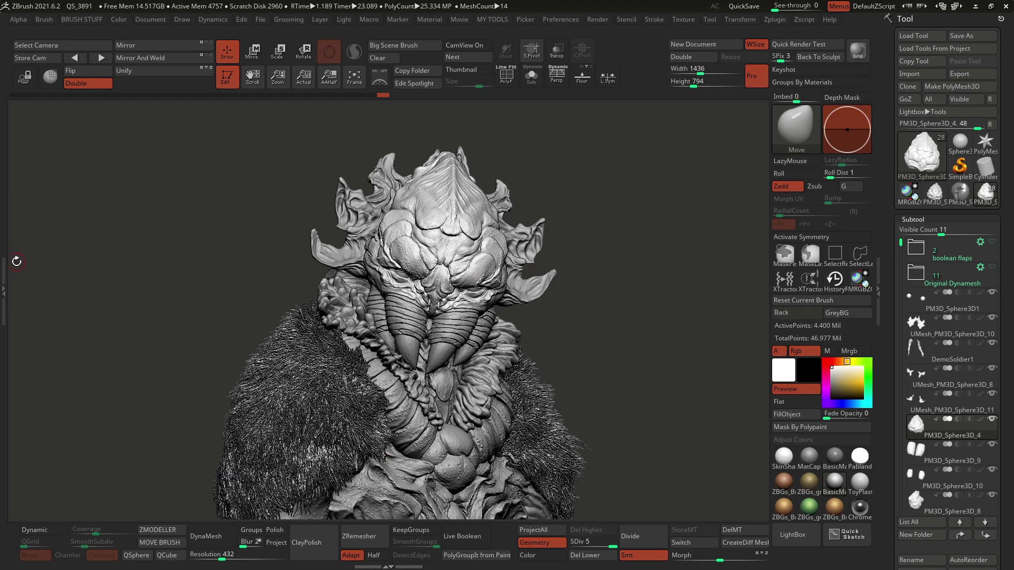
Dock the Zplugin palette in the side tray and expand its Ambient Occlusion settings.
left_click(4, 257)
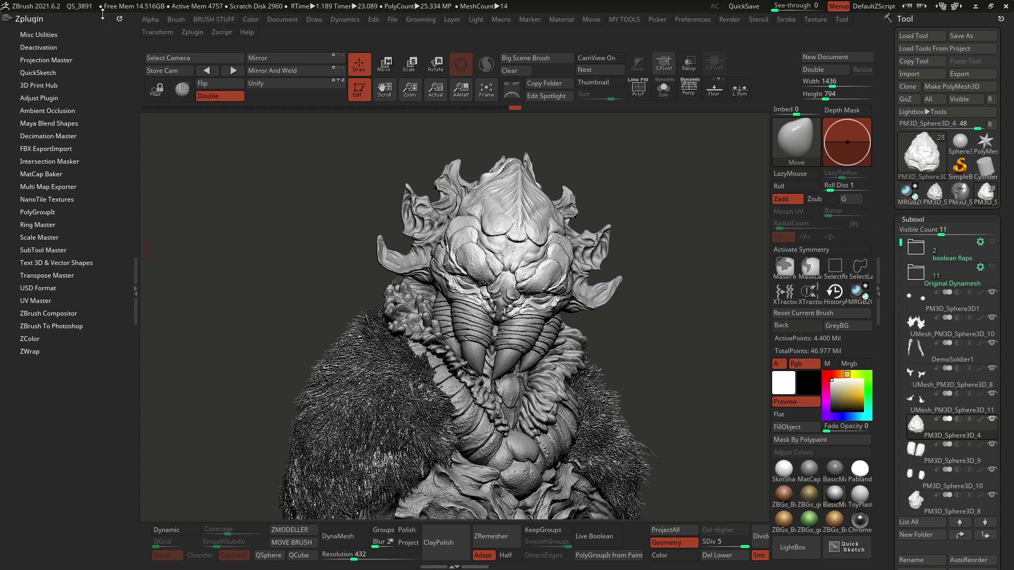
left_click_drag(120, 19, 680, 43)
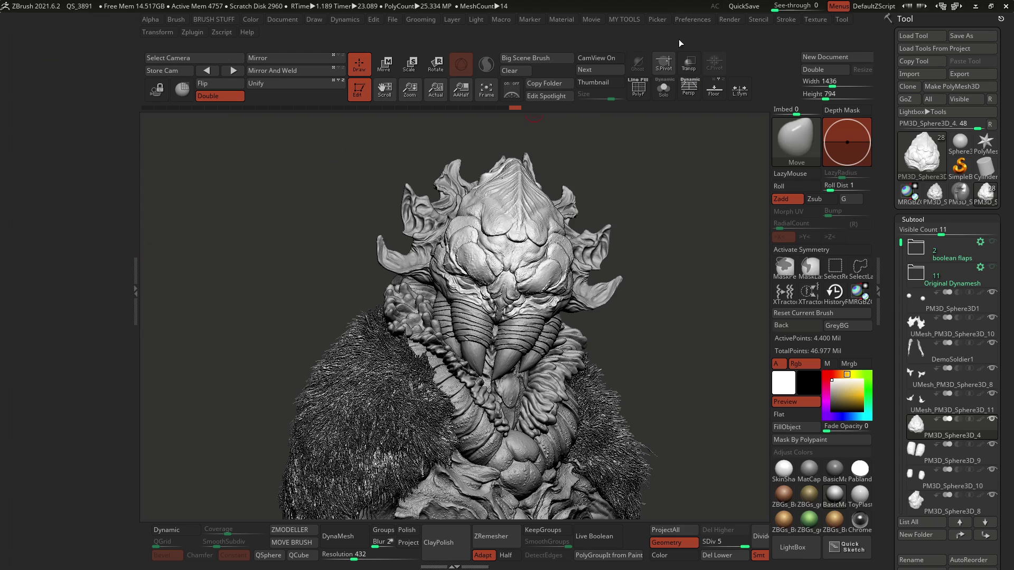
left_click(191, 32)
left_click_drag(188, 45, 72, 103)
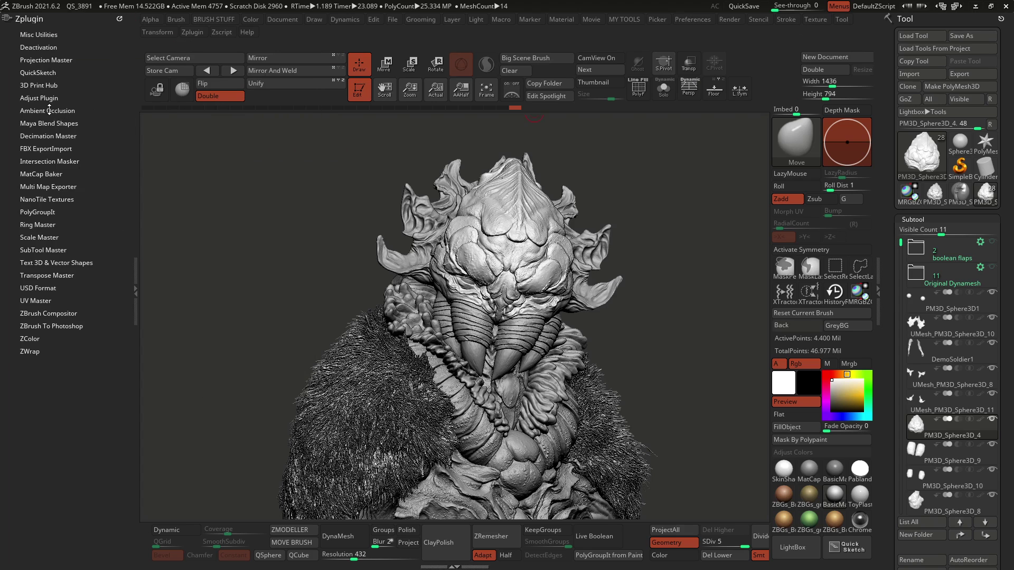
left_click(49, 110)
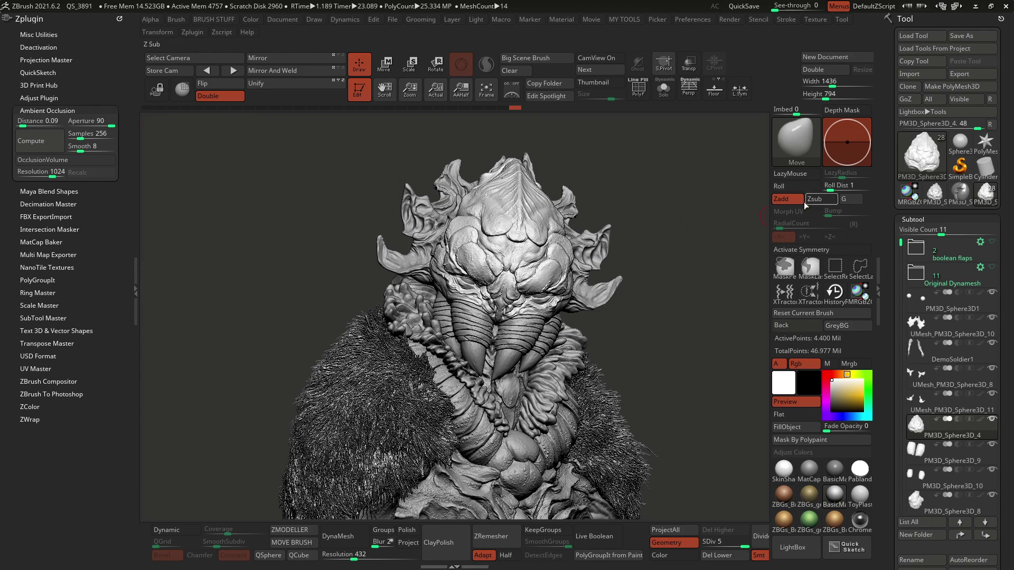
Switch to the standalone head tool PM3D_Sphere3D_3 and display it with Flat rendering, comparing it with Preview.
left_click(954, 197)
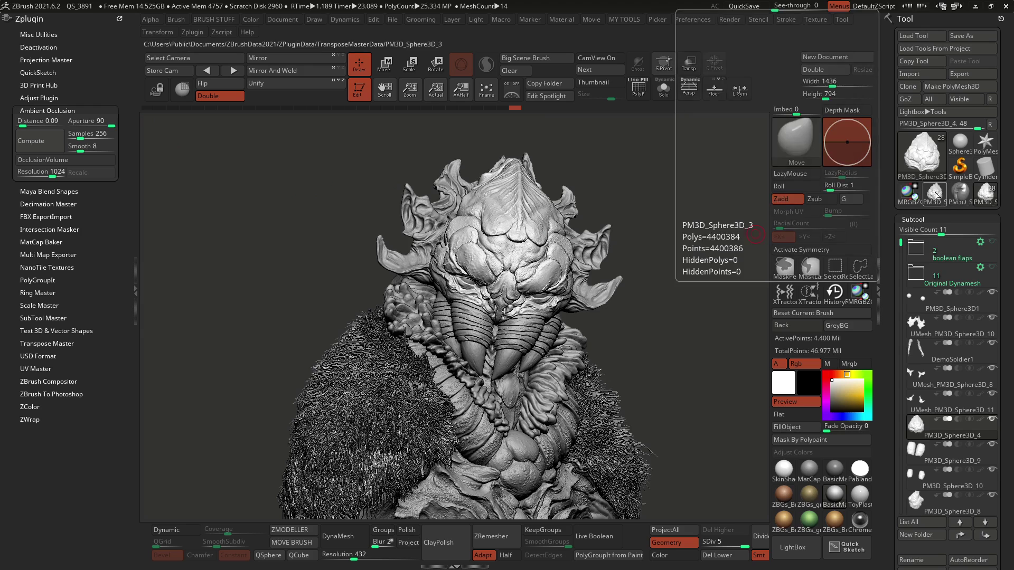
left_click(795, 415)
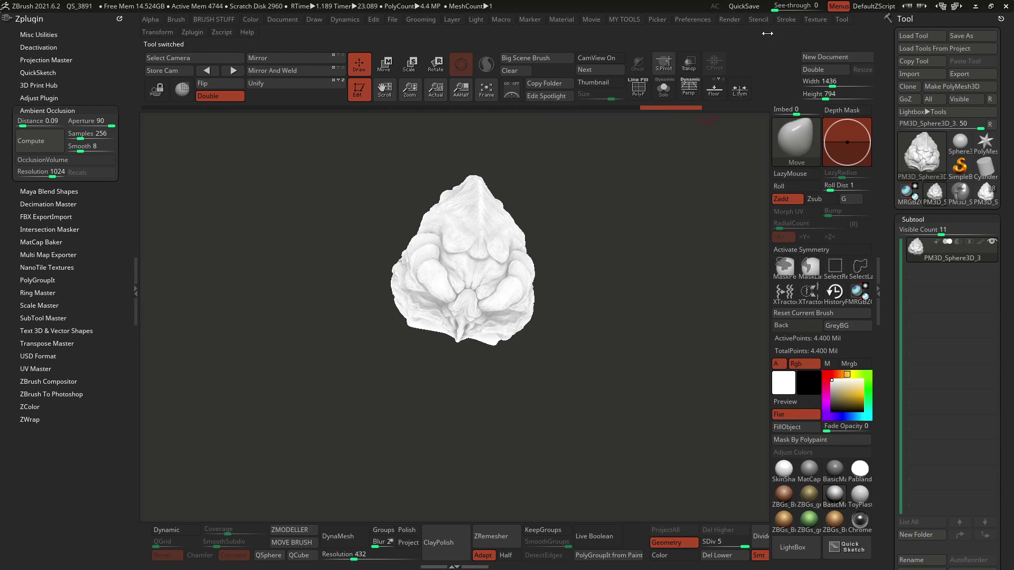
left_click(731, 21)
left_click(804, 113)
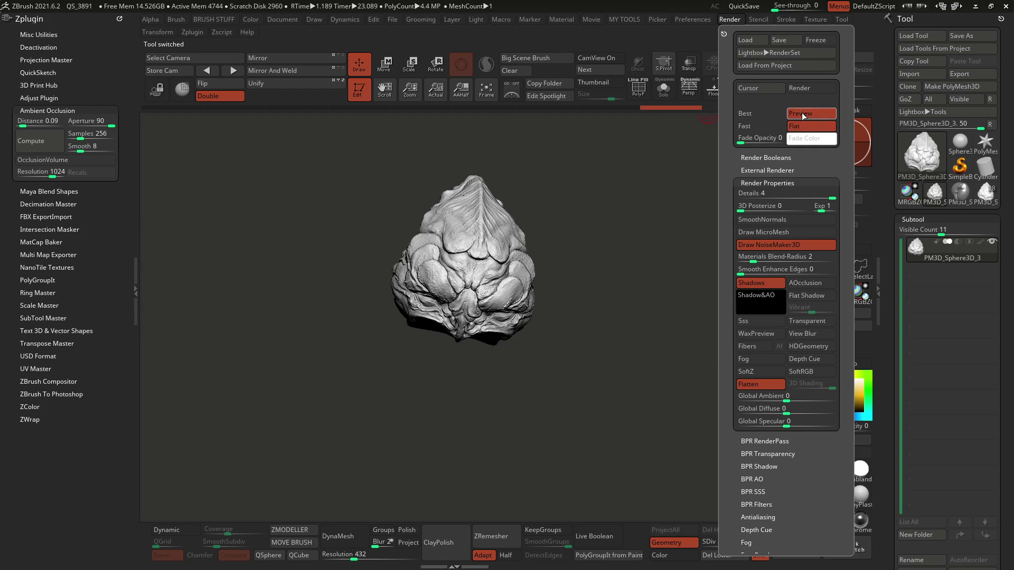
left_click(802, 129)
Clear the head's existing ambient occlusion paint to plain white and compute it anew with an aperture of 90.
right_click_drag(537, 205, 552, 283, "ctrl")
right_click_drag(498, 227, 500, 267, "alt")
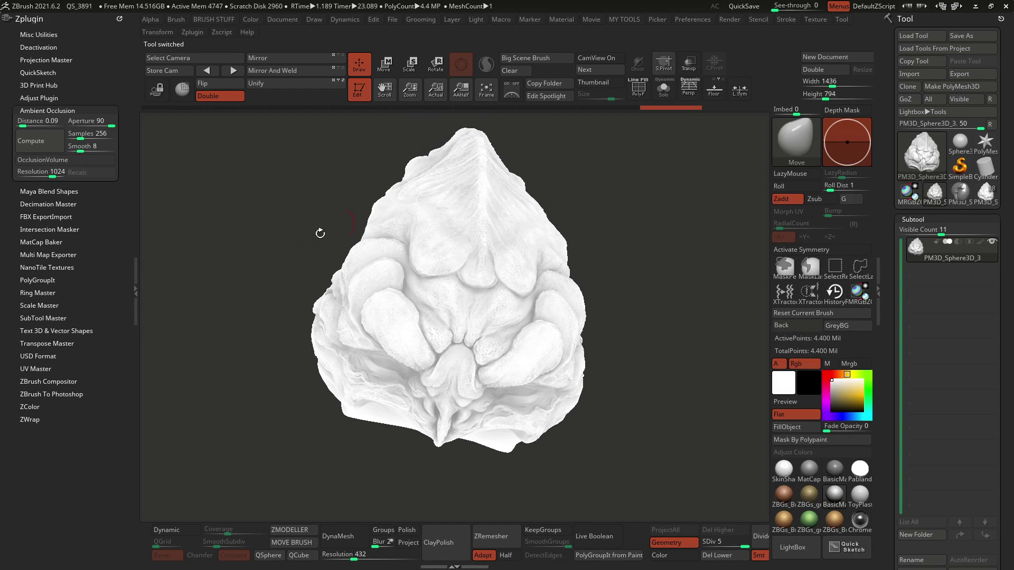
scroll(467, 278, "up", 2)
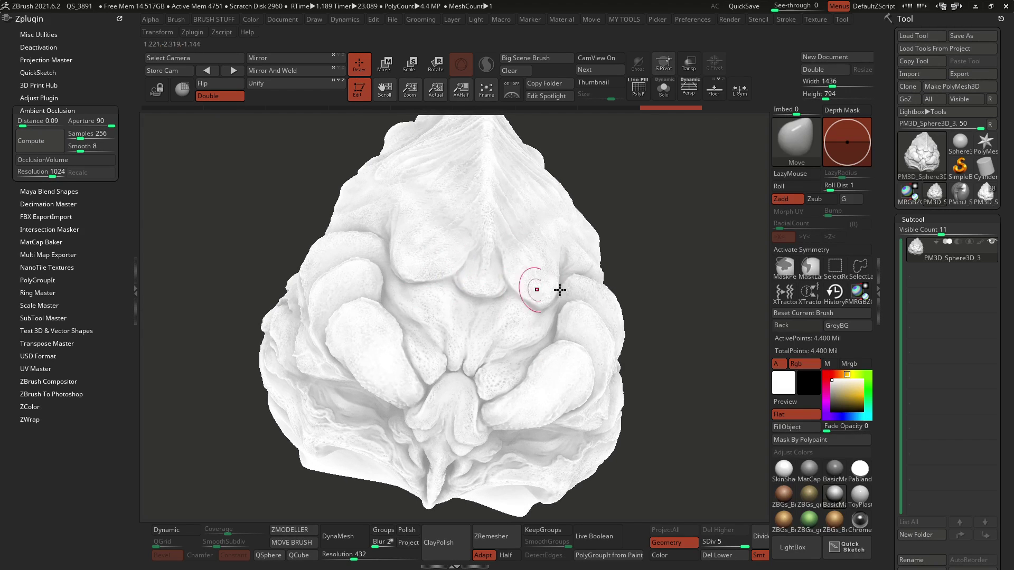
scroll(597, 286, "up", 1)
right_click_drag(597, 287, 561, 278)
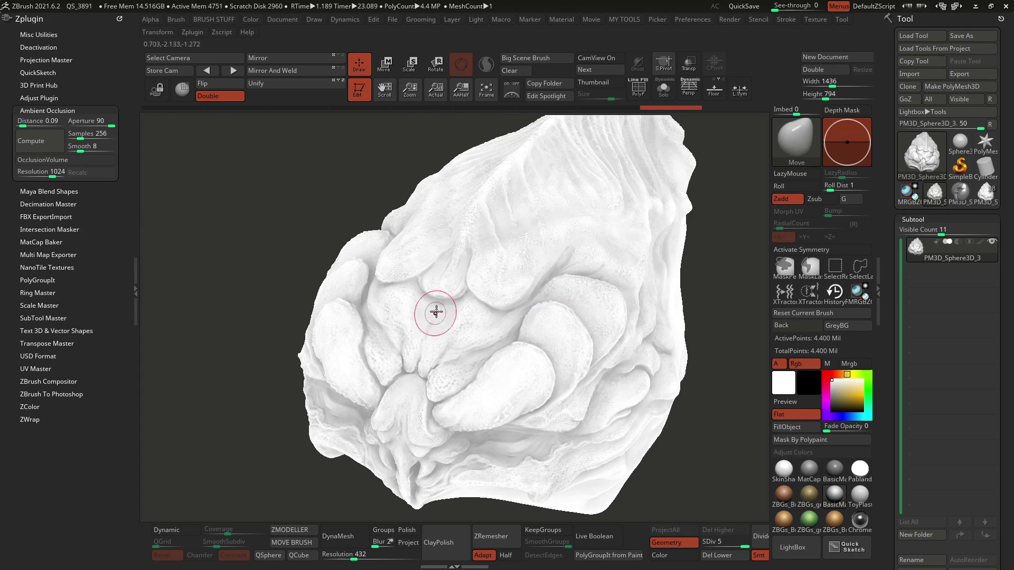
key("ctrl")
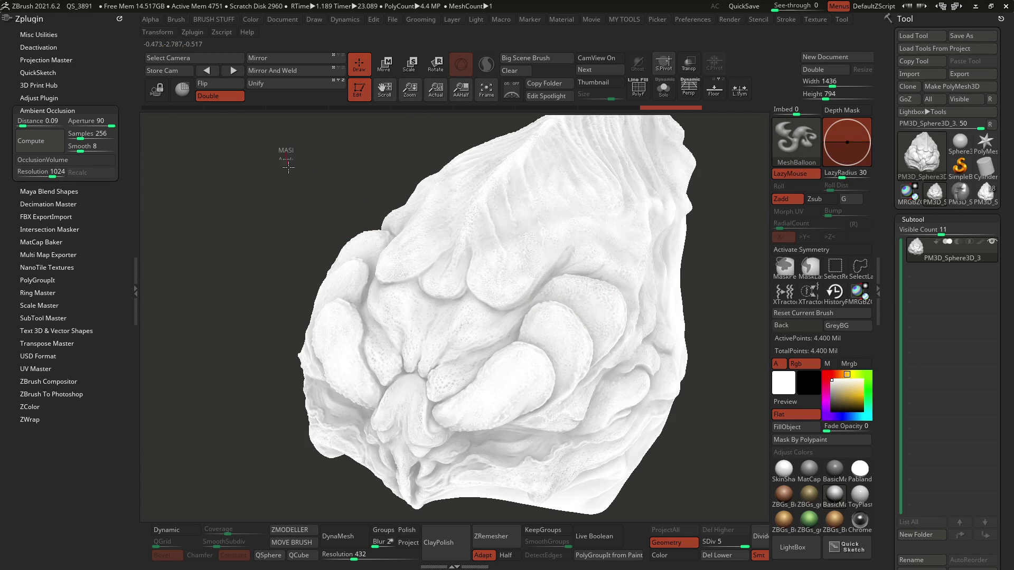
left_click_drag(301, 189, 300, 191, "ctrl")
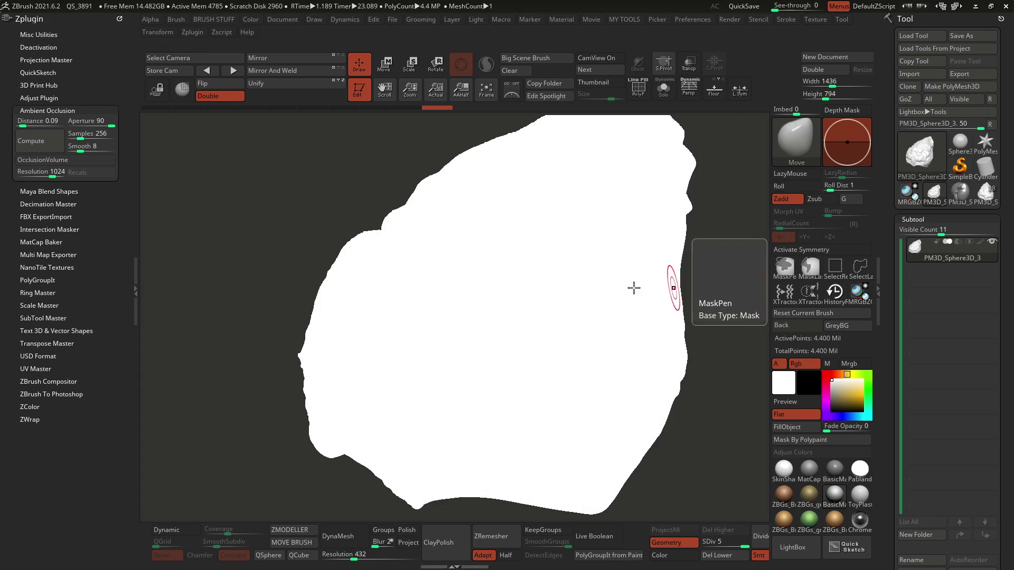
left_click_drag(732, 270, 696, 267)
right_click(666, 336)
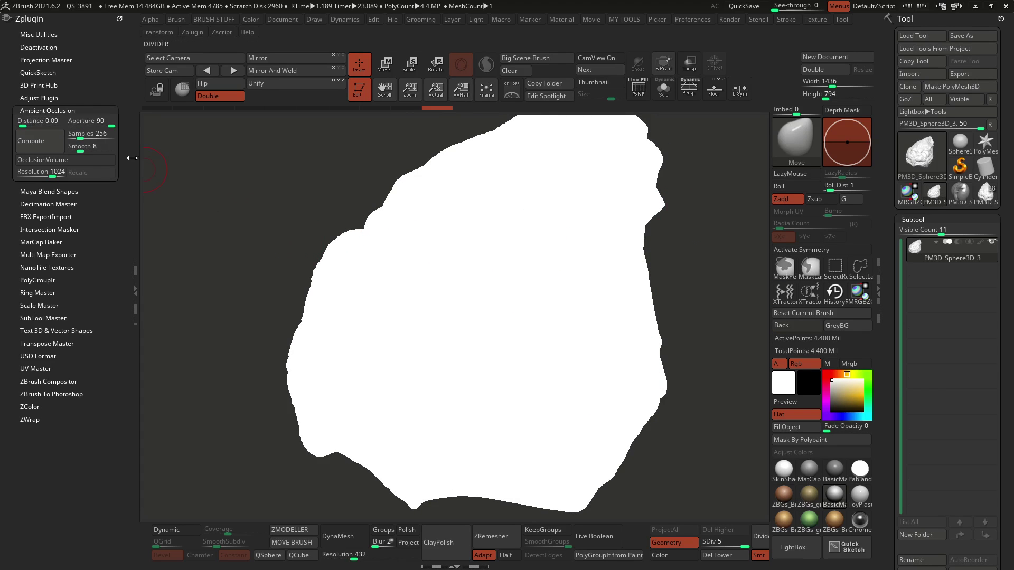
left_click(32, 141)
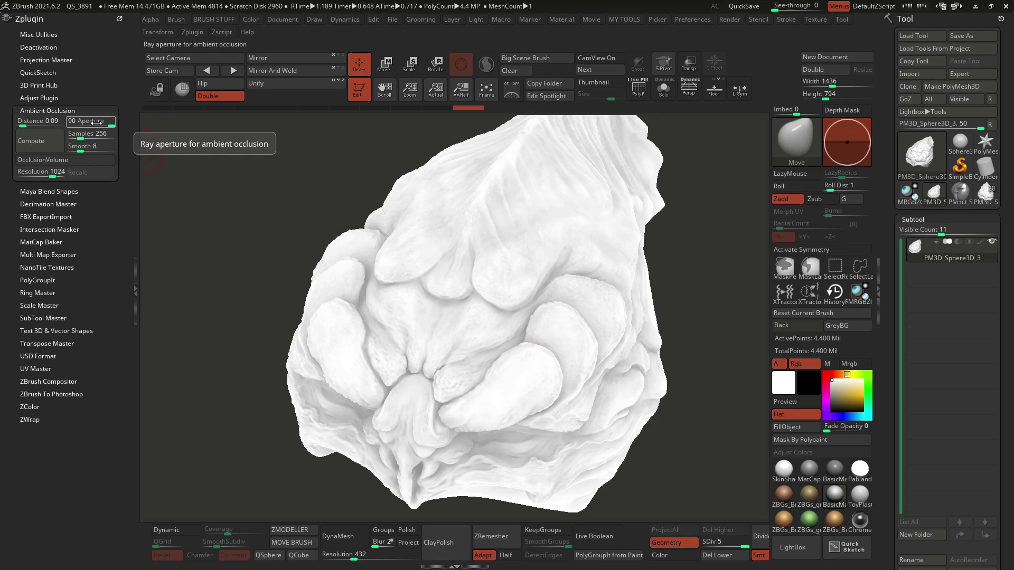
Set the ambient occlusion aperture to 20 and compute the shading on the head again.
left_click(96, 122)
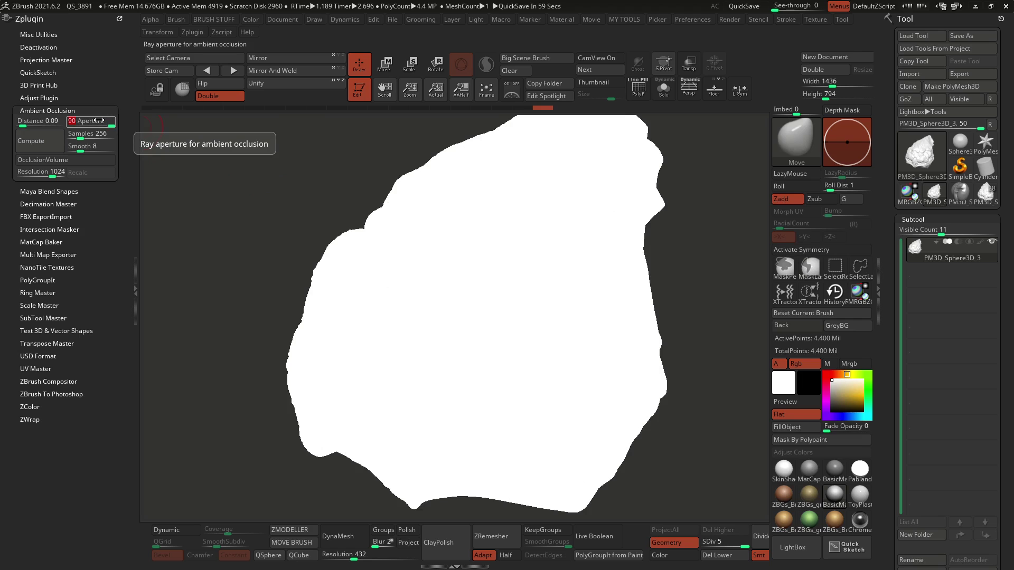
key("Return")
left_click(42, 139)
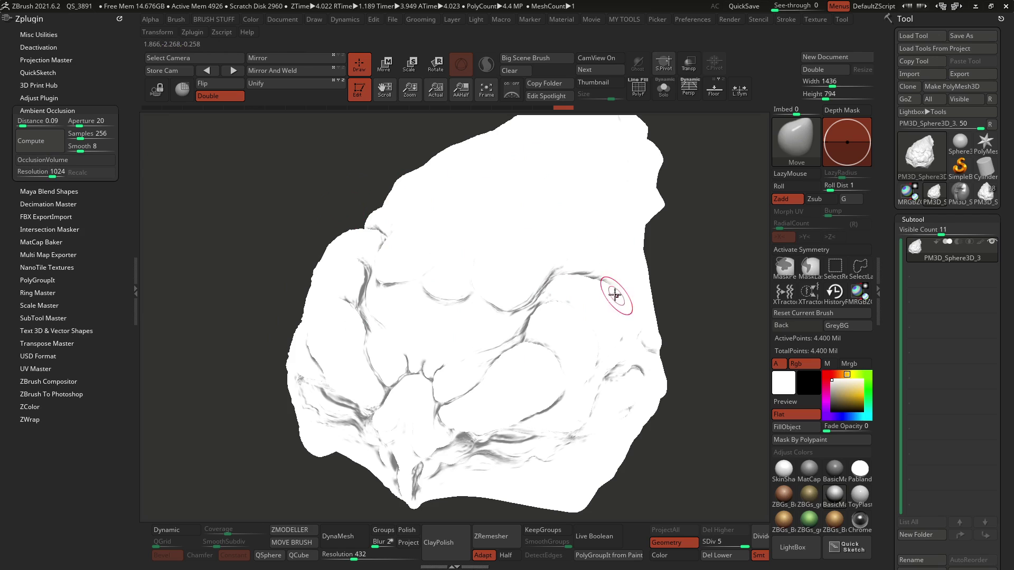
Switch to the Sphere3D primitive and convert it to a PolyMesh3D.
left_click(957, 144)
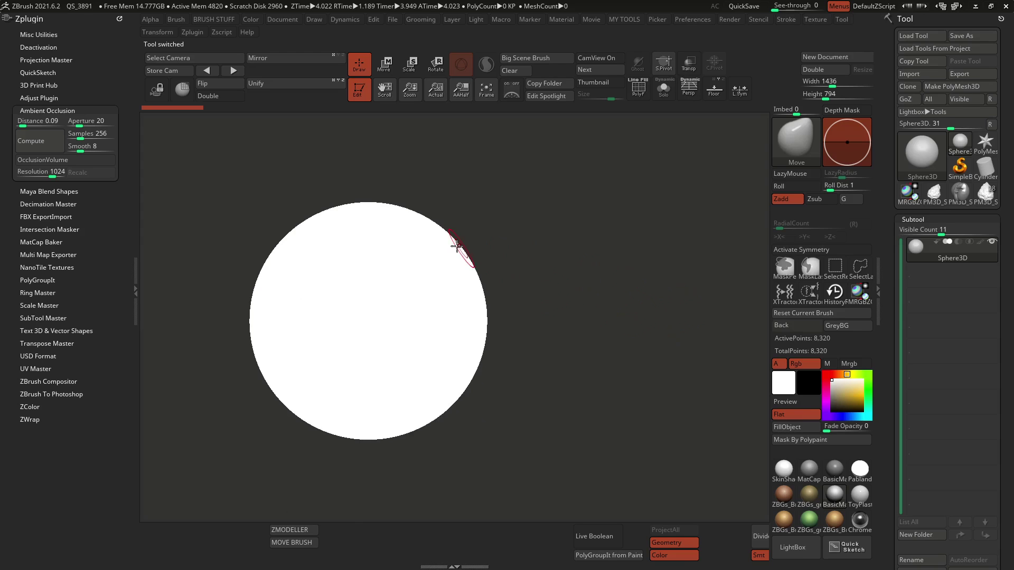
key("w")
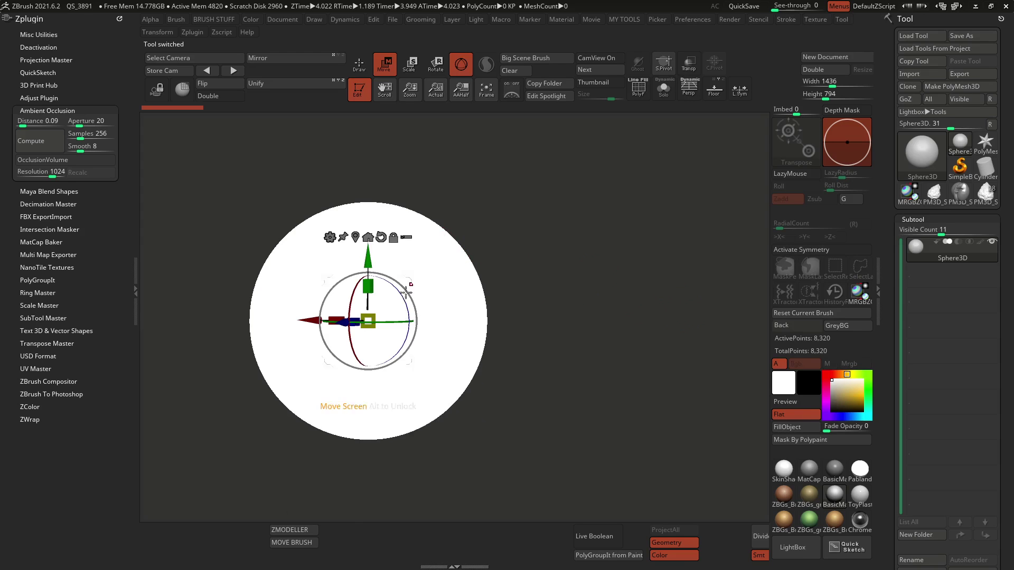
left_click(467, 320)
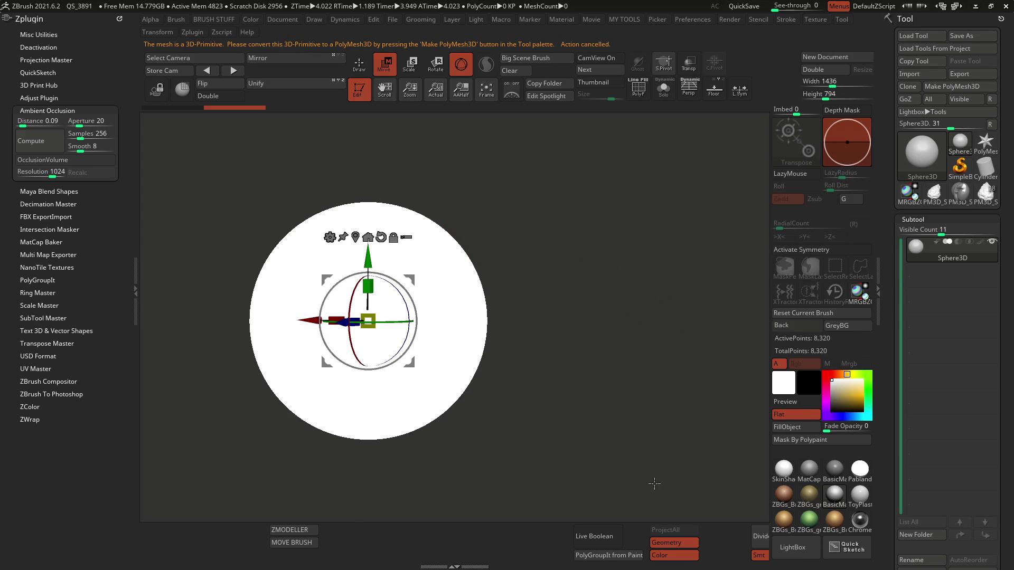
left_click(938, 88)
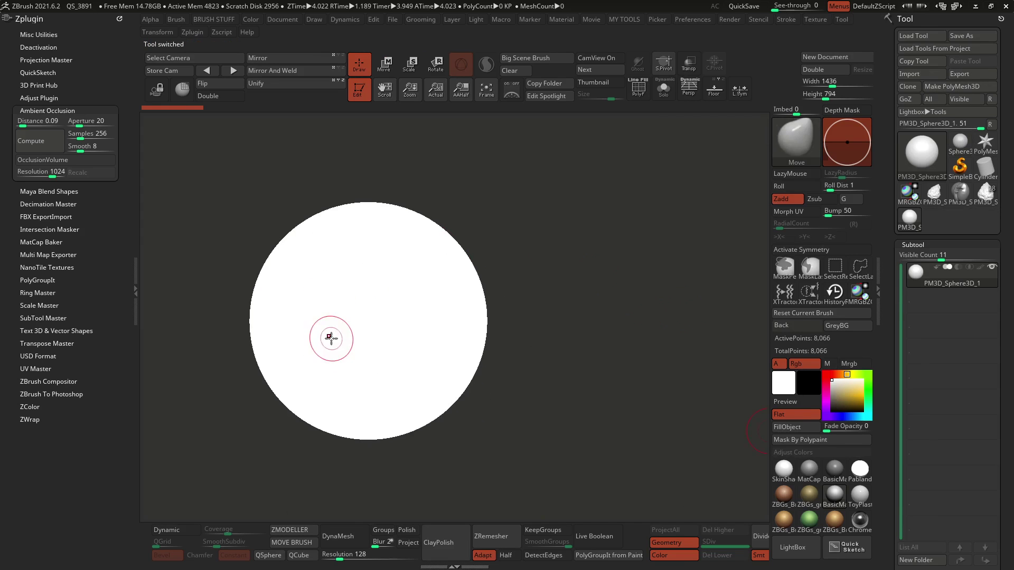
Duplicate the sphere sideways so the two overlap, and split the unmasked copy into its own subtool.
left_click_drag(315, 319, 486, 338, "ctrl")
key("1")
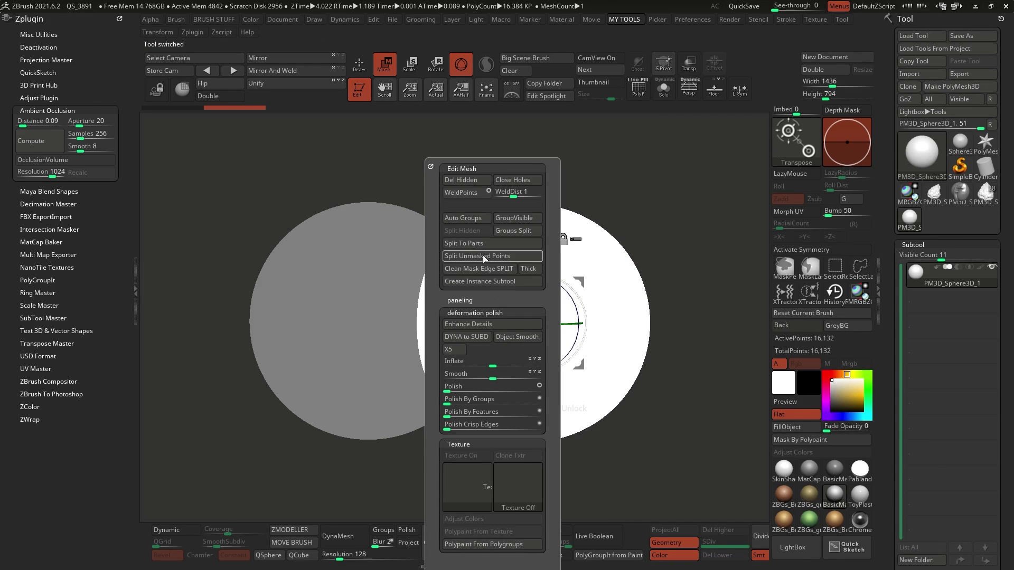
left_click(485, 257)
key("q")
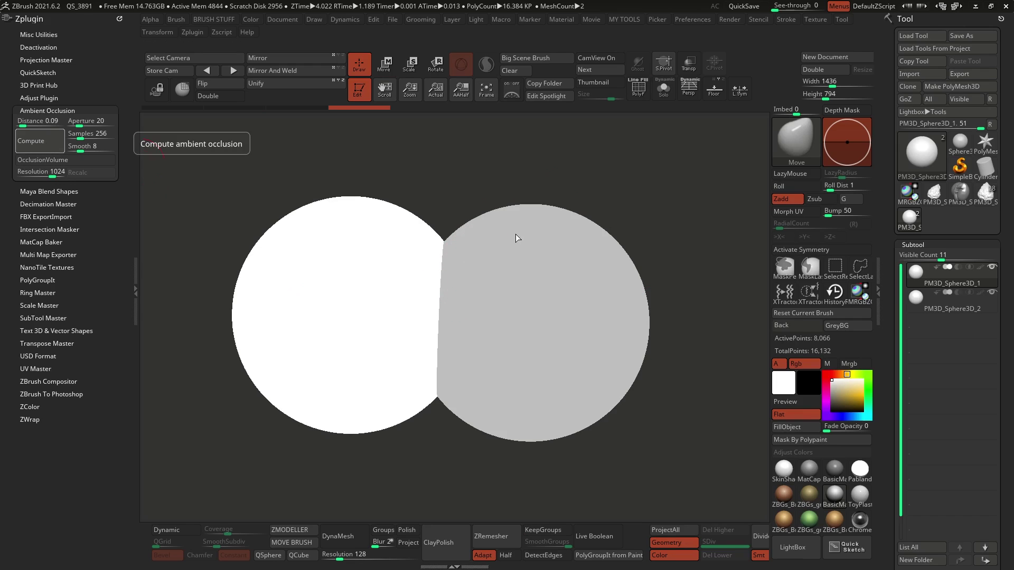
Check the first sphere in isolation, and compute its ambient occlusion against the other sphere with OcclusionVolume enabled.
key("alt+s")
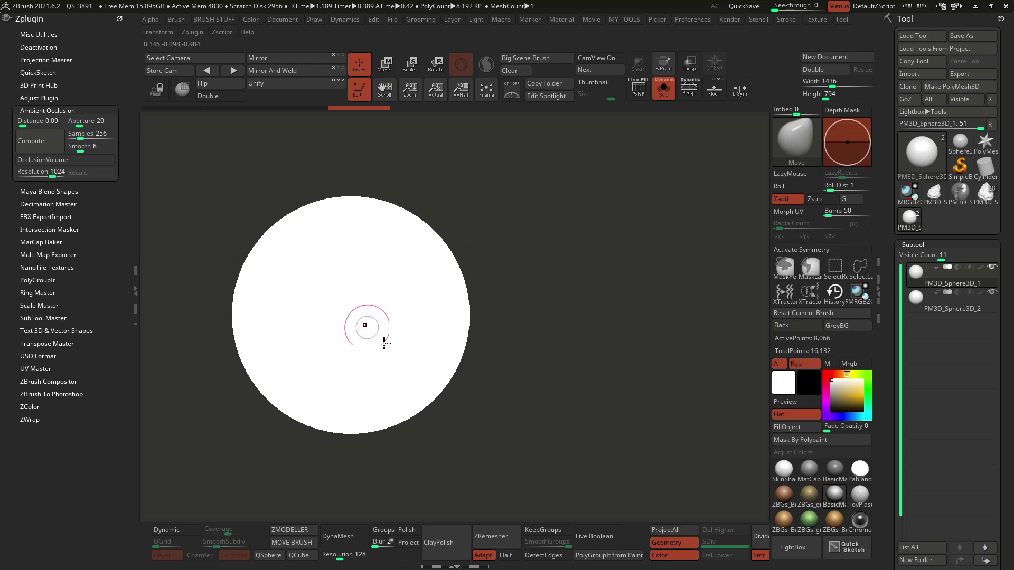
key("ctrl+shift+s")
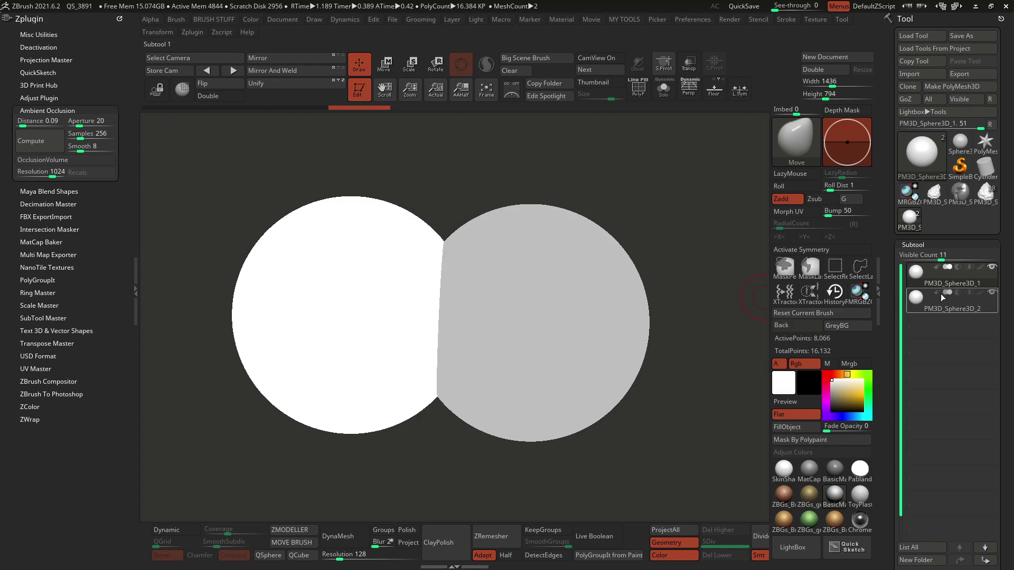
left_click(46, 164)
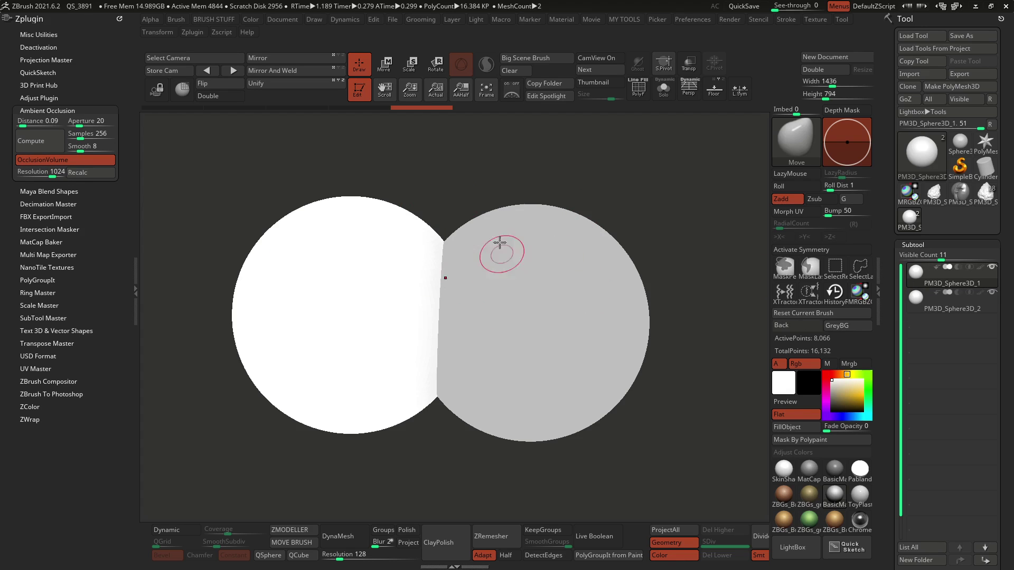
Isolate the first sphere and examine the occlusion shading where the second sphere overlaps it.
key("shift+s")
key("shift+s")
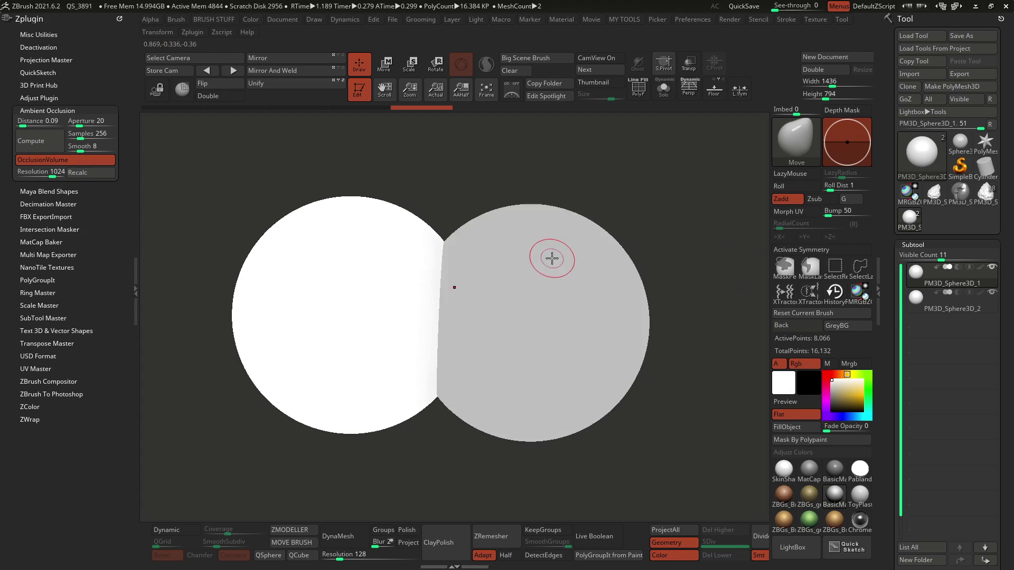
key("shift+s")
left_click_drag(552, 257, 467, 260)
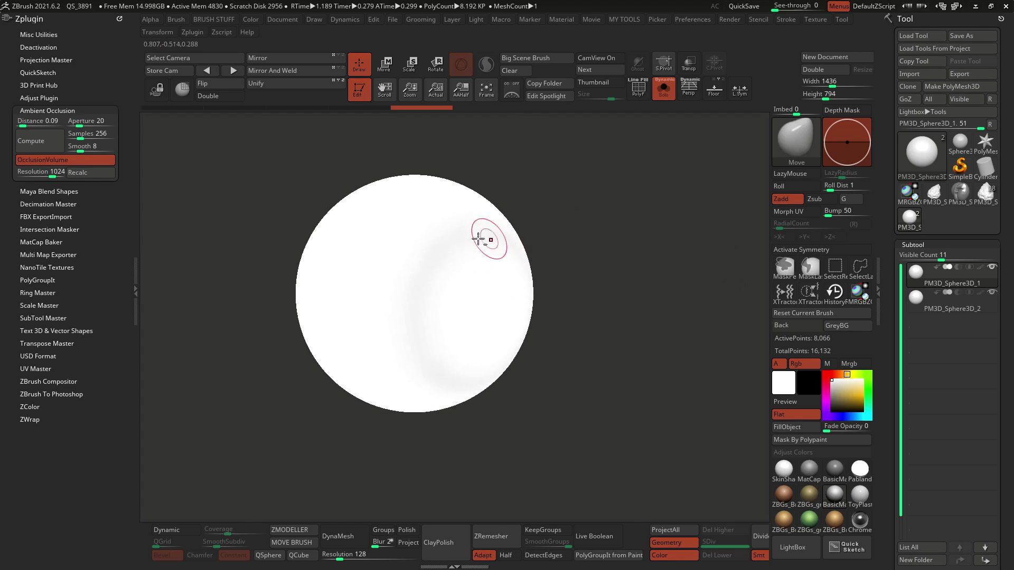
right_click_drag(470, 244, 474, 259, "ctrl")
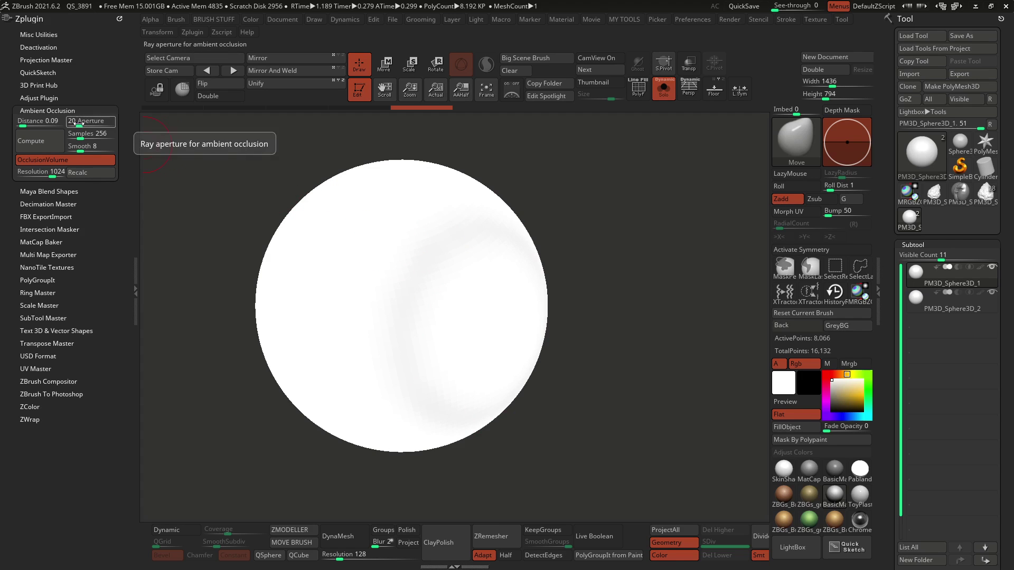
Set the ambient occlusion aperture to 15 and recompute the shading on the first sphere.
left_click(42, 138)
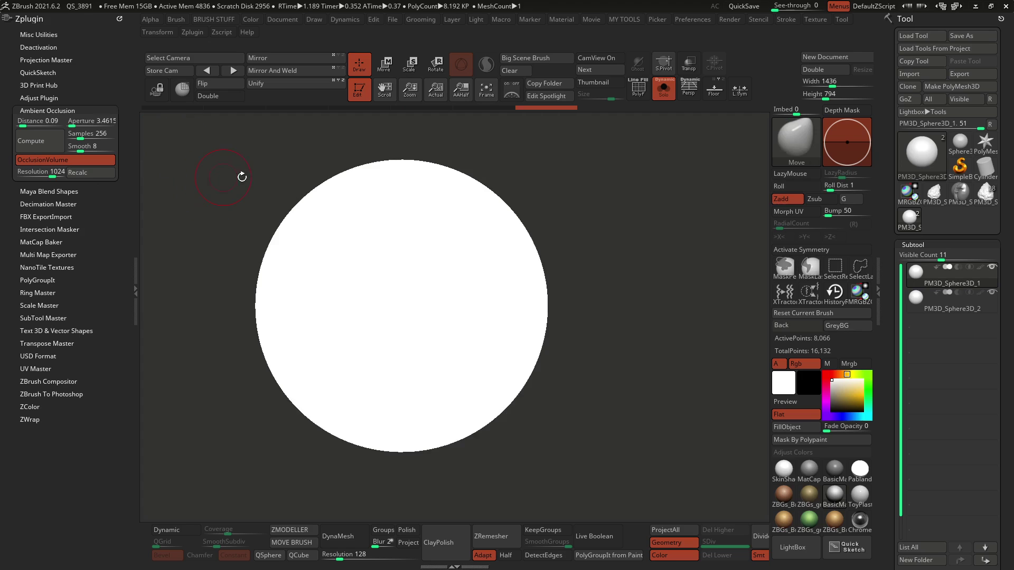
left_click(103, 123)
type("1")
key("Return")
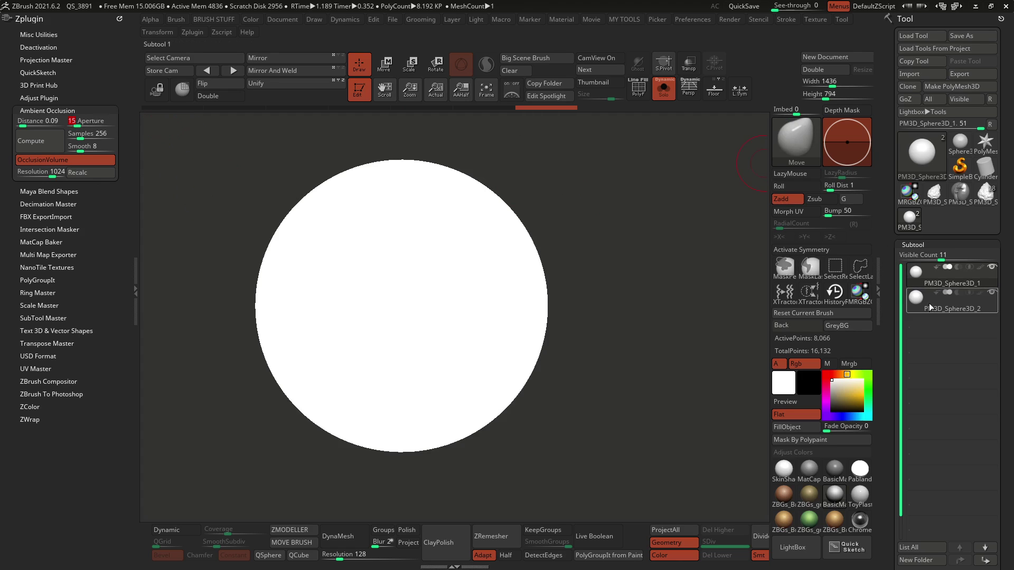
left_click(575, 192)
left_click(21, 141)
left_click(222, 214)
left_click_drag(618, 264, 510, 250)
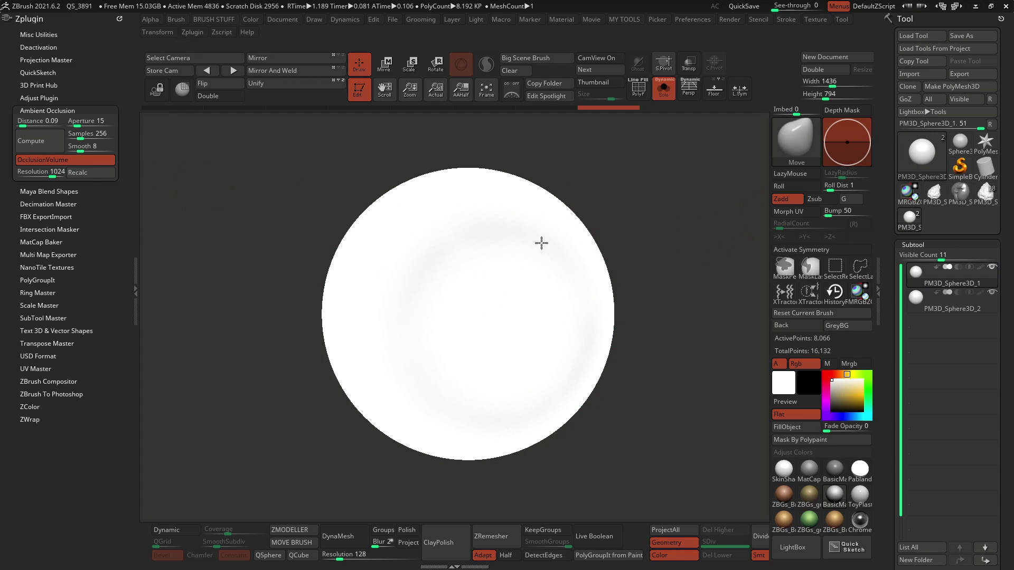
Examine the first sphere's occlusion shading, show both spheres again, and recalculate the occlusion volume.
right_click_drag(510, 255, 543, 249)
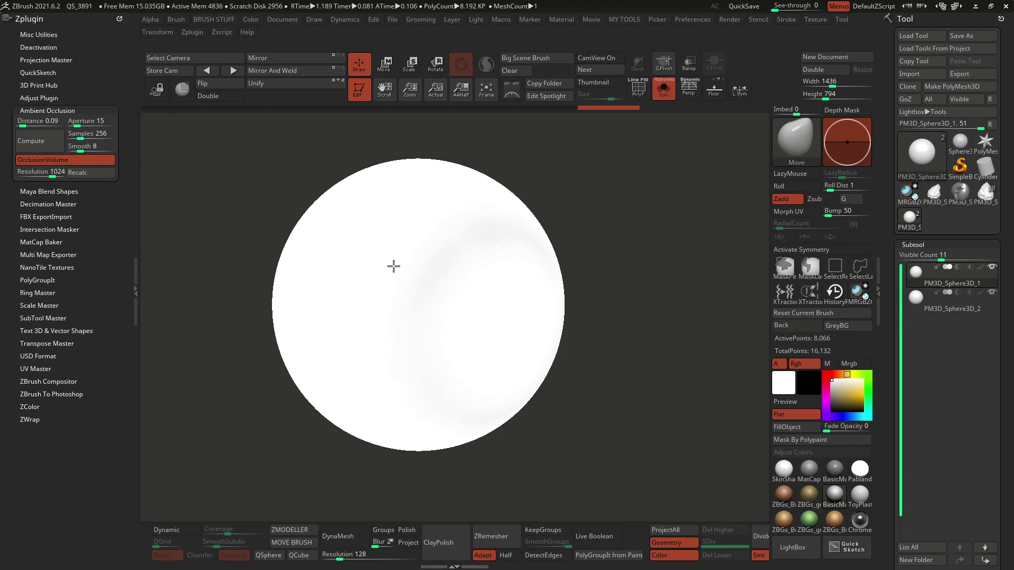
right_click_drag(475, 267, 454, 232)
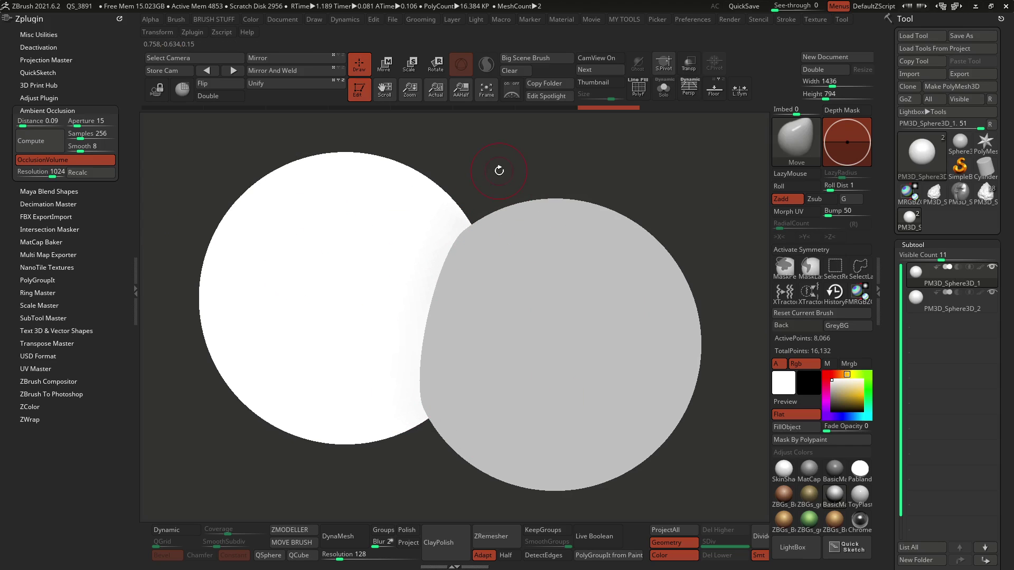
left_click(78, 177)
left_click(83, 172)
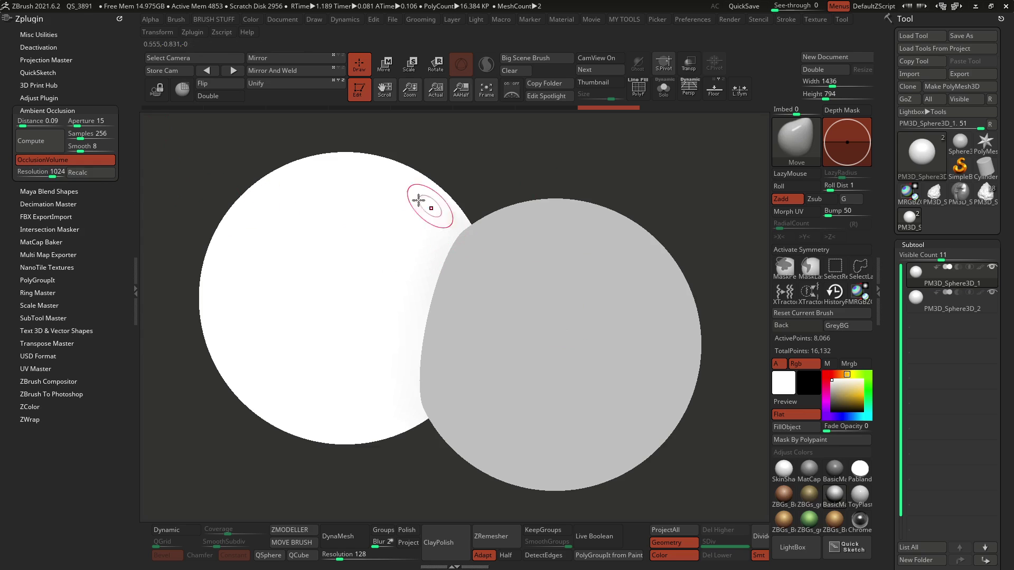
left_click(89, 173)
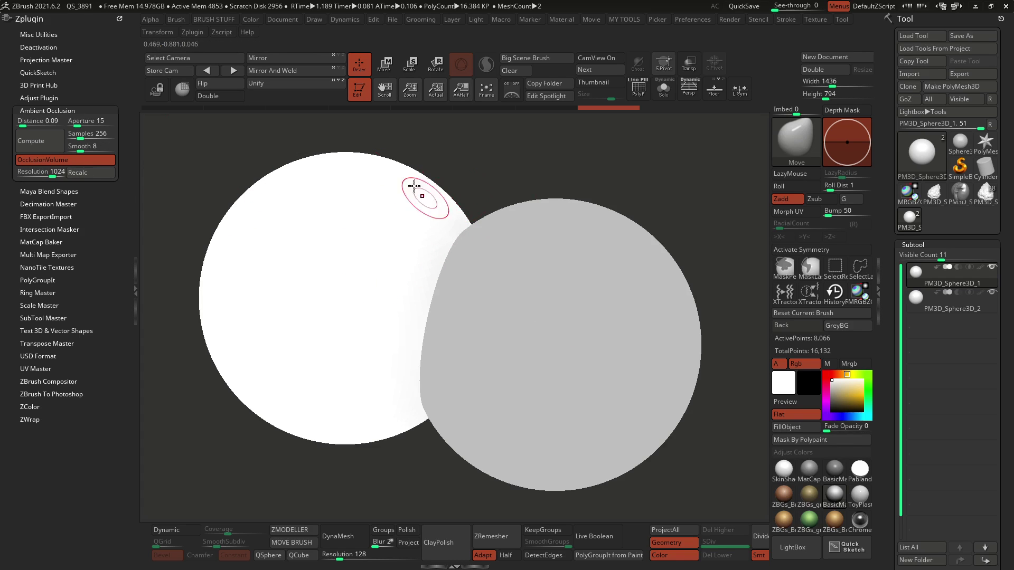
Pull a spike out of each sphere near their overlap with the Move brush, switching from the first subtool to the second.
left_click_drag(449, 203, 500, 176)
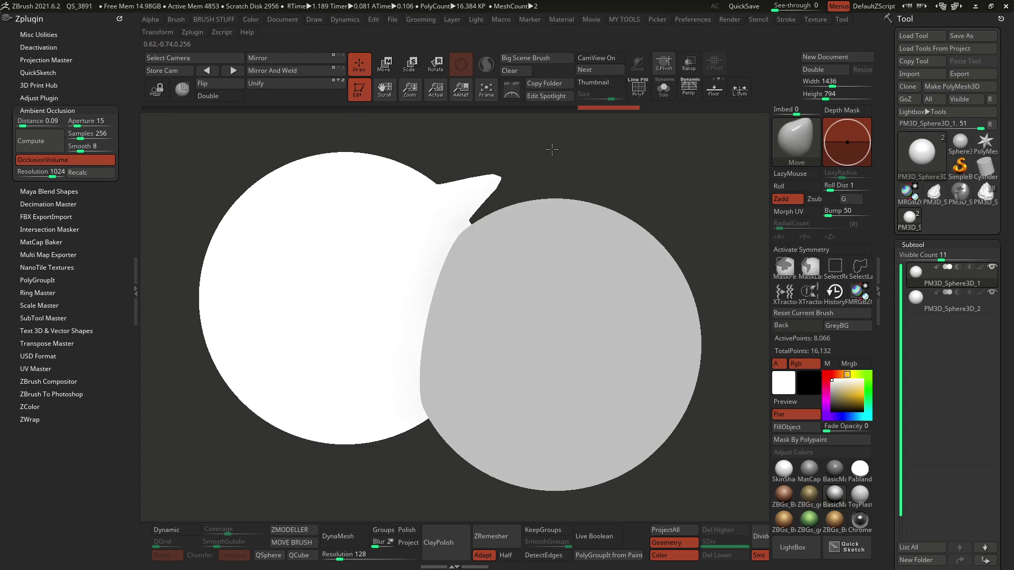
left_click(455, 239, "alt")
right_click_drag(455, 239, 450, 250)
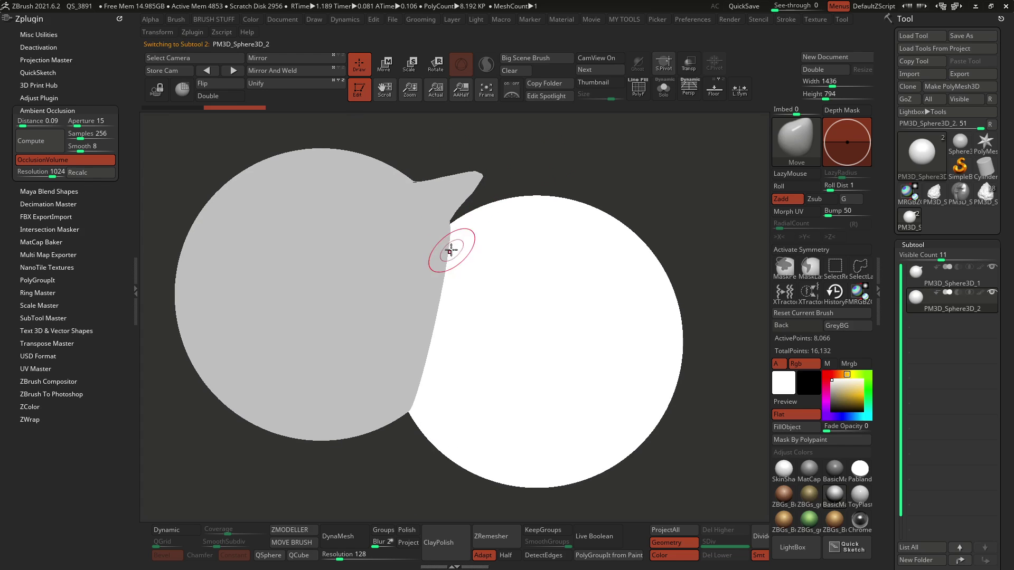
left_click_drag(425, 194, 420, 193)
mouse_move(462, 224)
right_mouse_down()
mouse_move(430, 211)
mouse_move(495, 216)
right_mouse_up()
key("space")
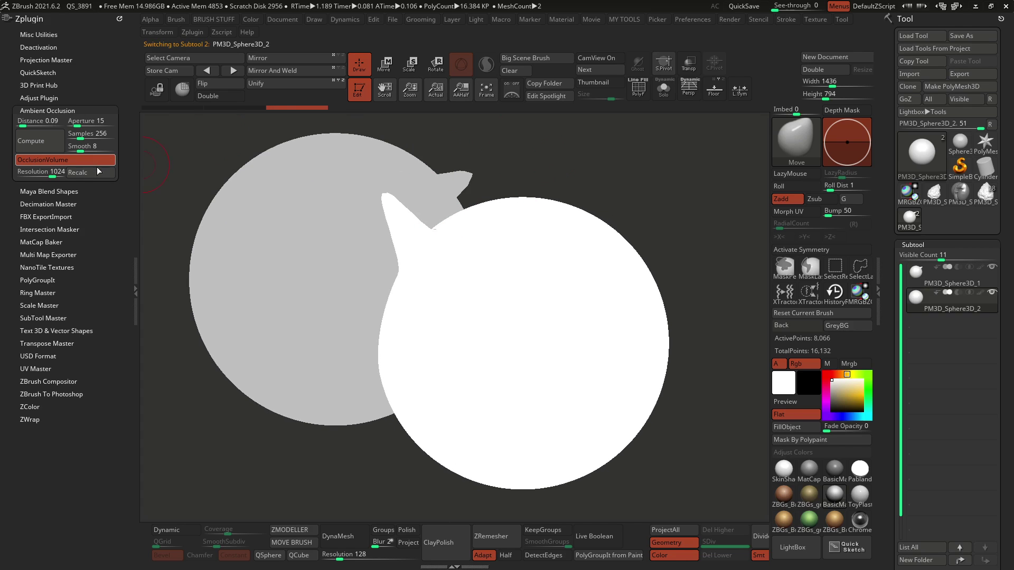
Switch back to the creature head tool and examine the ambient occlusion mask on its face up close.
left_click(935, 197)
right_click_drag(457, 191, 448, 177)
right_click_drag(425, 143, 627, 225, "alt")
right_click(575, 294)
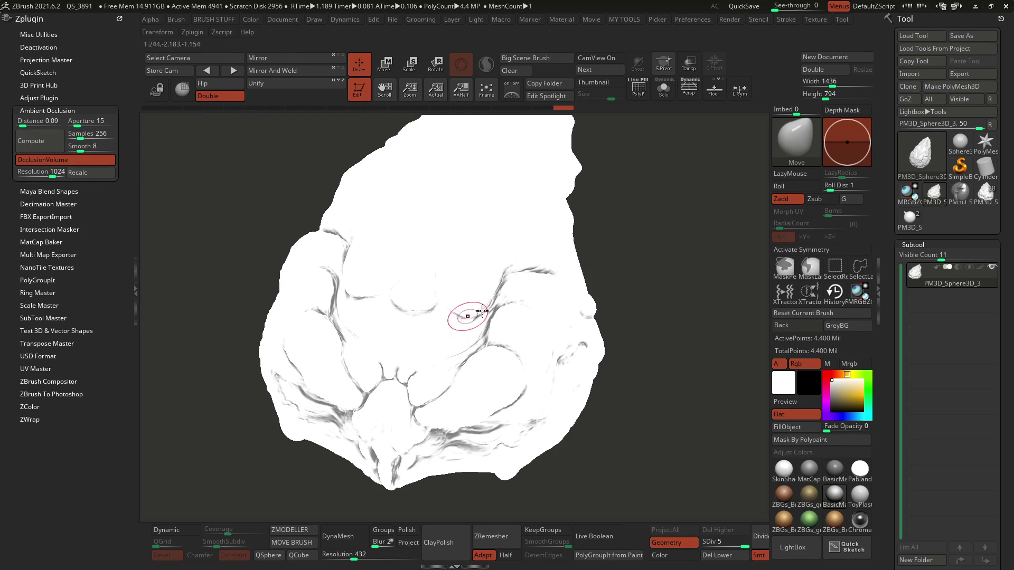
mouse_move(467, 275)
right_mouse_down("ctrl")
mouse_move(515, 328)
mouse_move(557, 306)
right_mouse_up("ctrl")
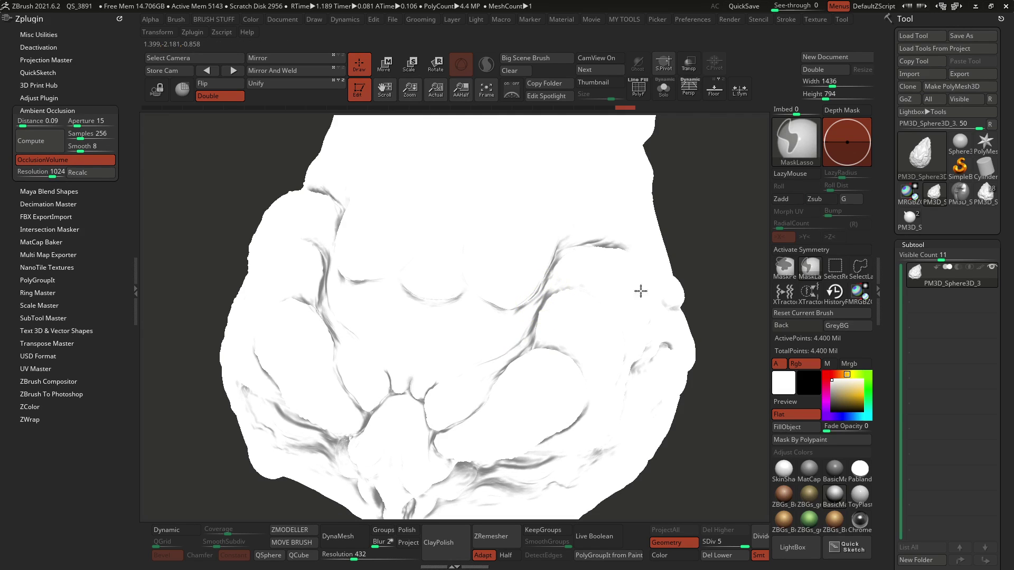
Blur the occlusion mask on the creature head and hide the mask display.
scroll(891, 99, "down", 10)
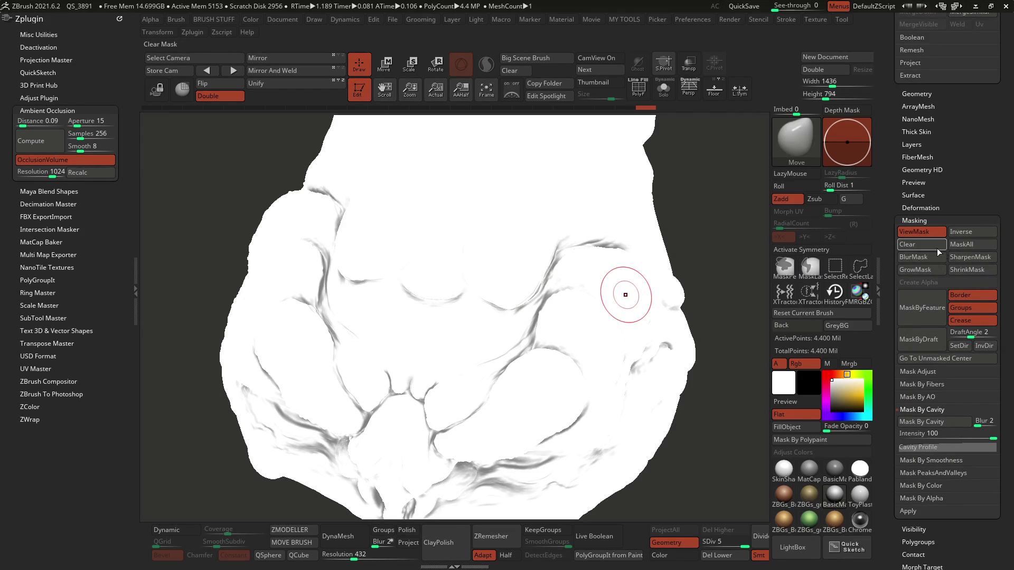
left_click(923, 254)
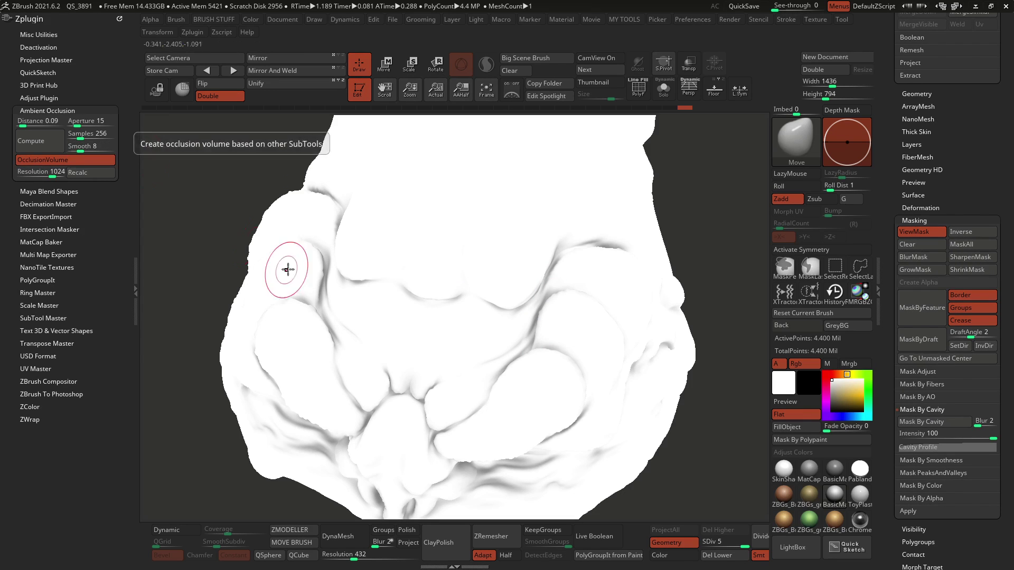
key("ctrl")
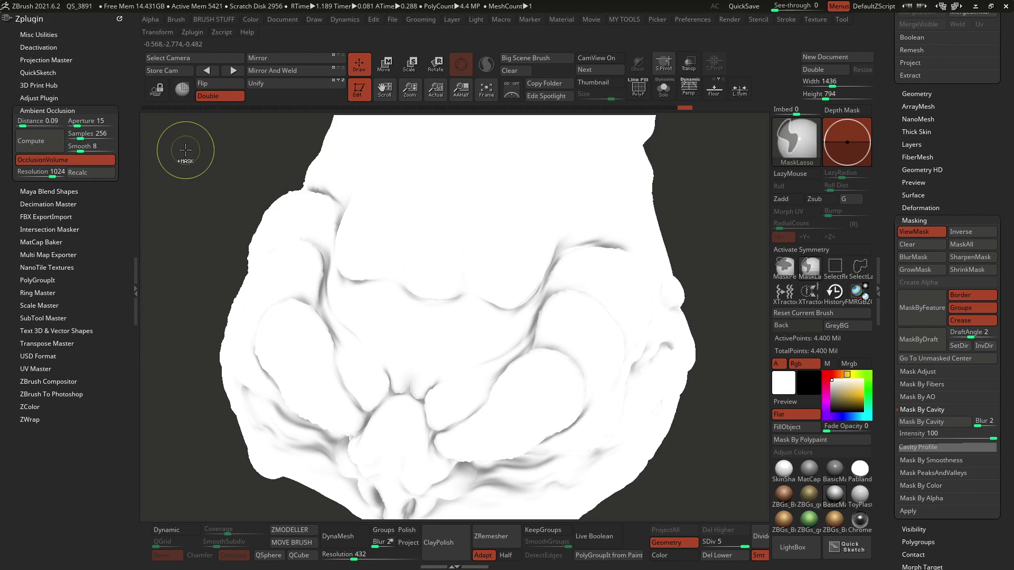
key("ctrl+h")
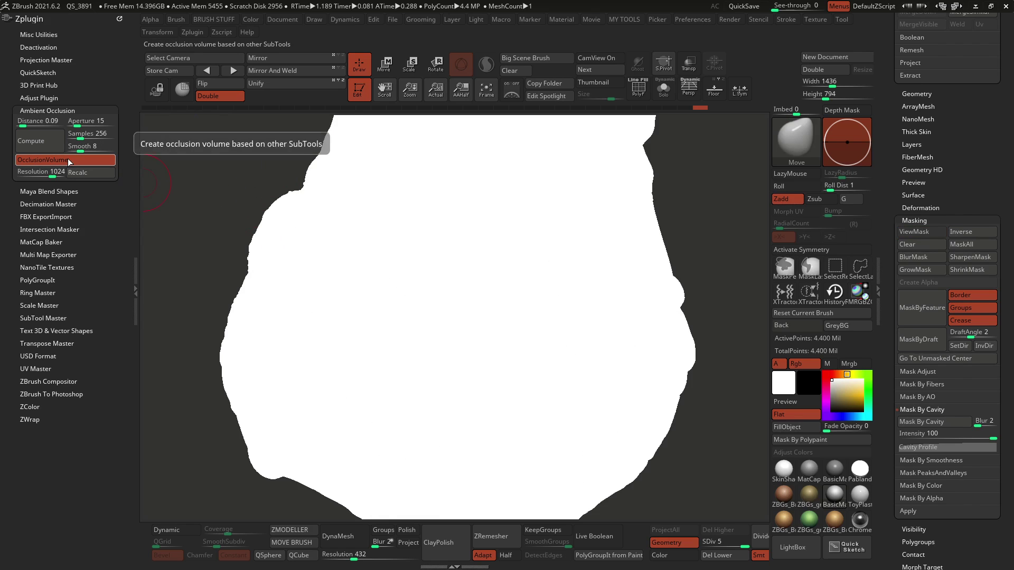
Turn off OcclusionVolume, compute the creature head's ambient occlusion with aperture 15, and inspect the mask in the creases.
left_click(42, 141)
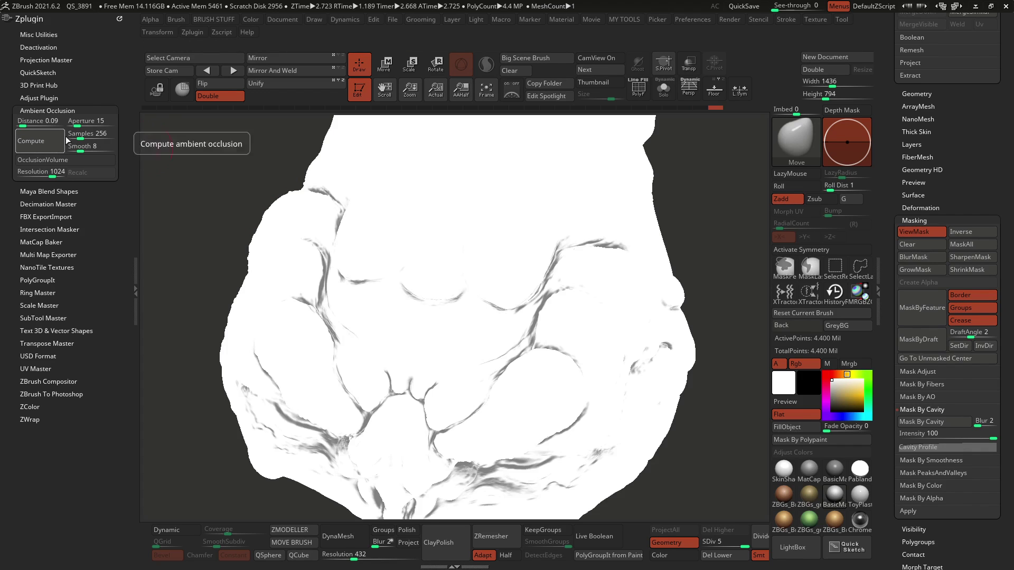
right_click_drag(470, 326, 461, 278, "ctrl")
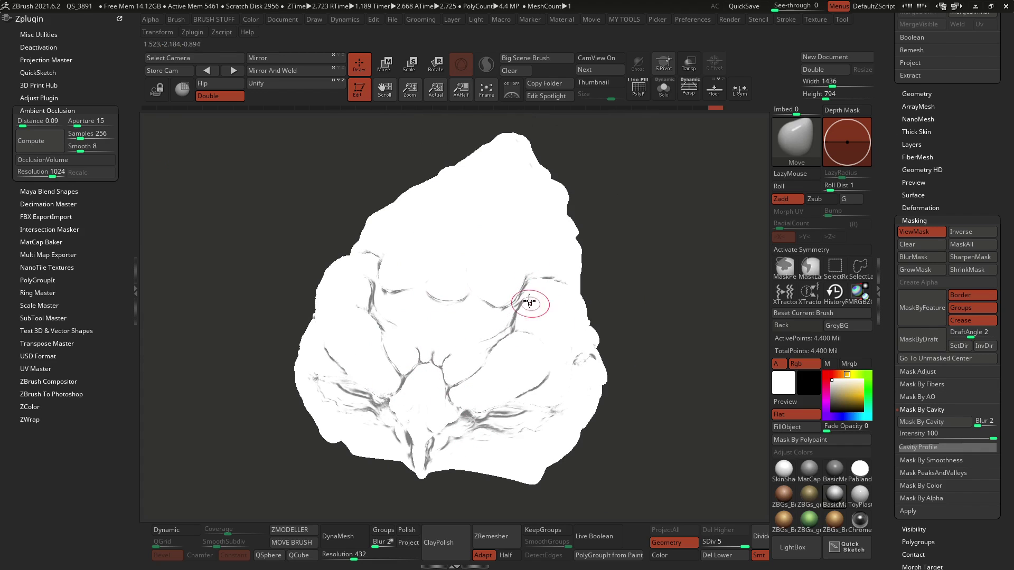
left_click(99, 121)
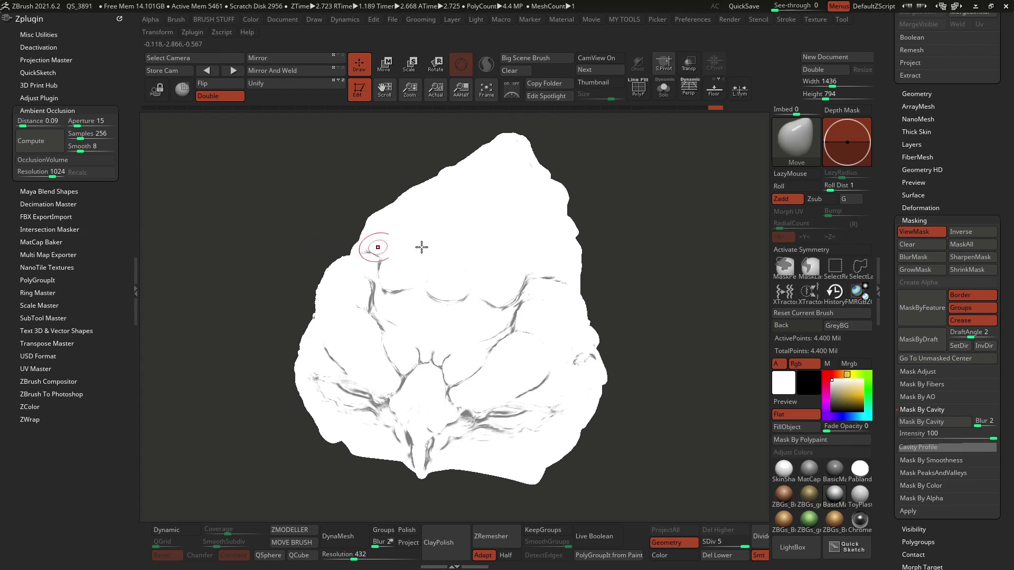
mouse_move(489, 283)
right_mouse_down()
mouse_move(497, 255)
mouse_move(612, 250)
right_mouse_up()
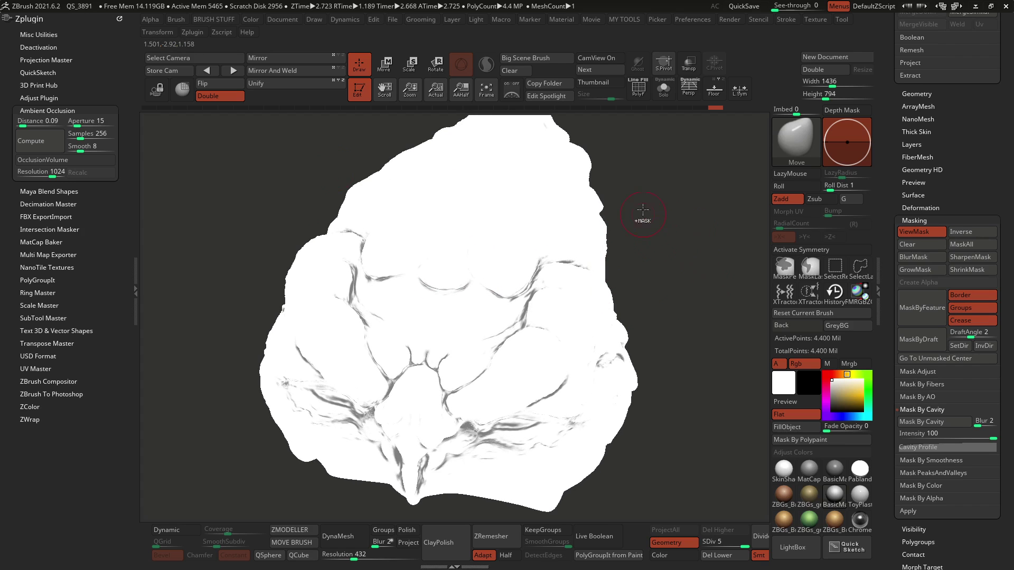
Hide the mask display, return the head to shaded Preview rendering, and choose the ZBGs_TastyMeta material.
key("ctrl+h")
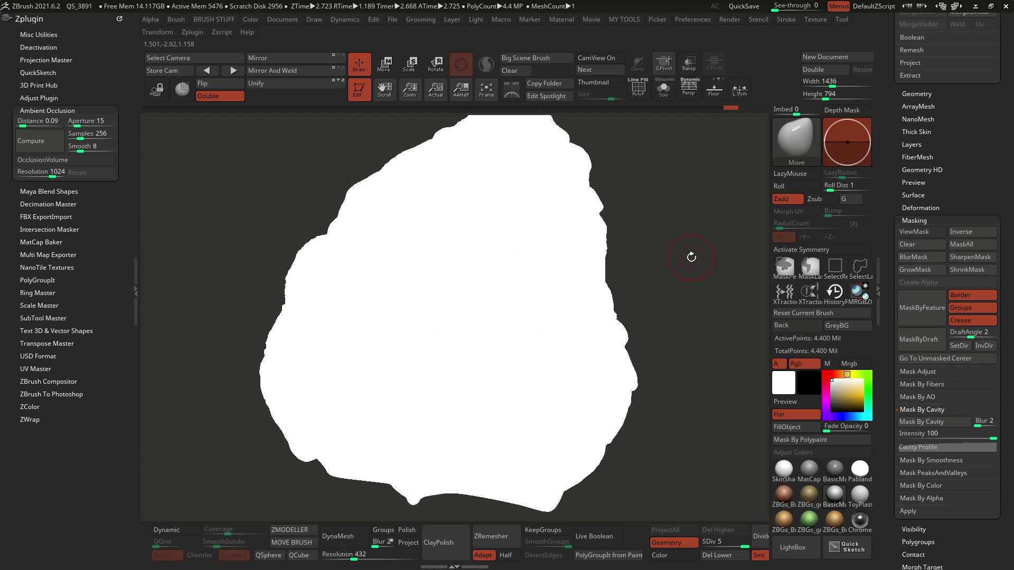
left_click(799, 402)
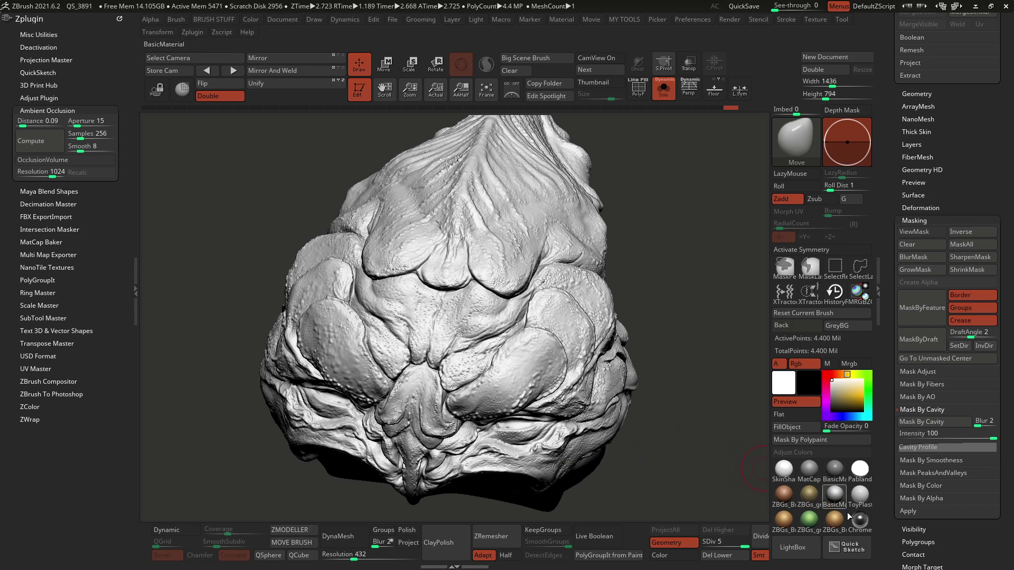
left_click(835, 531)
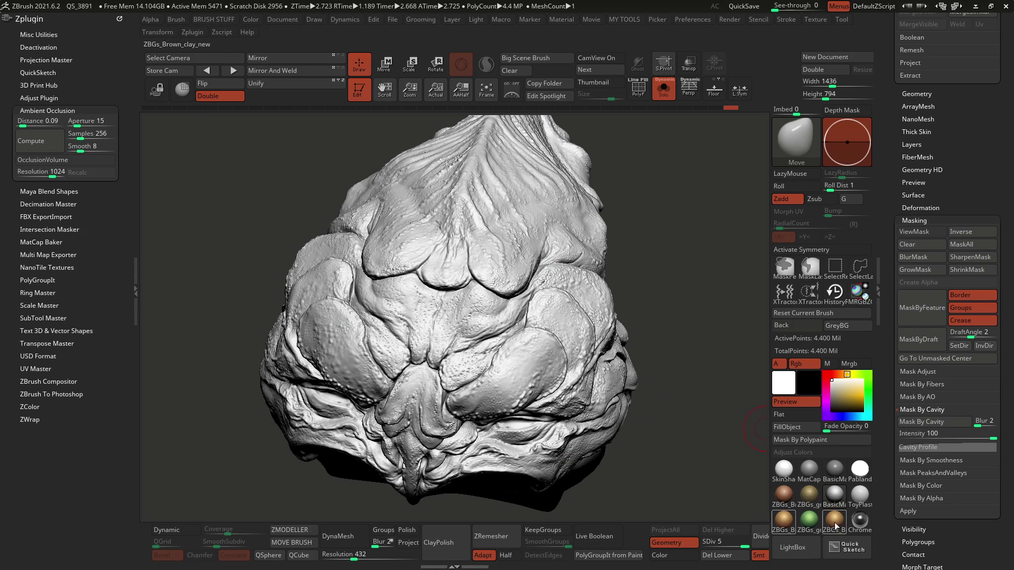
left_click(836, 526)
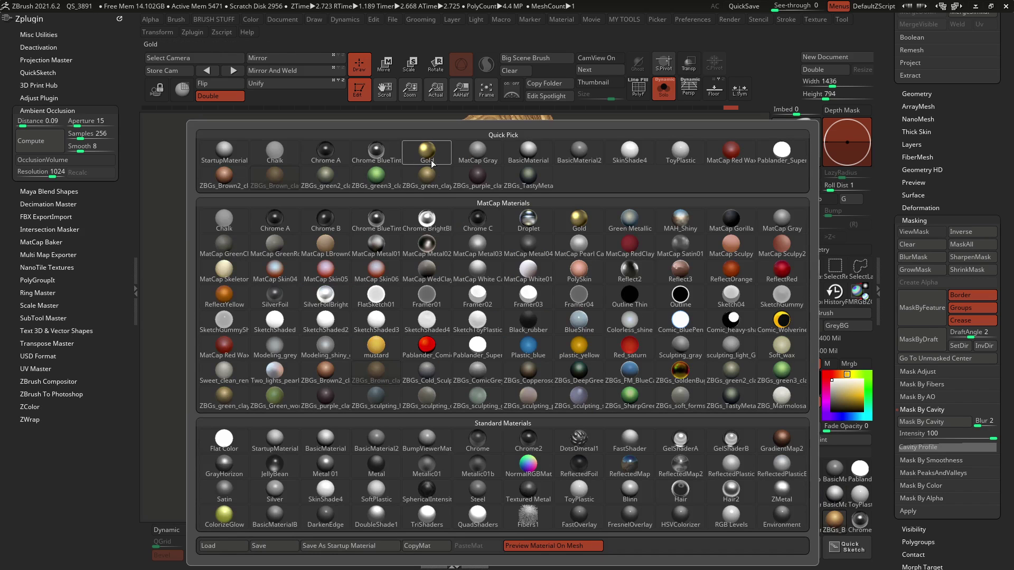
left_click(529, 180)
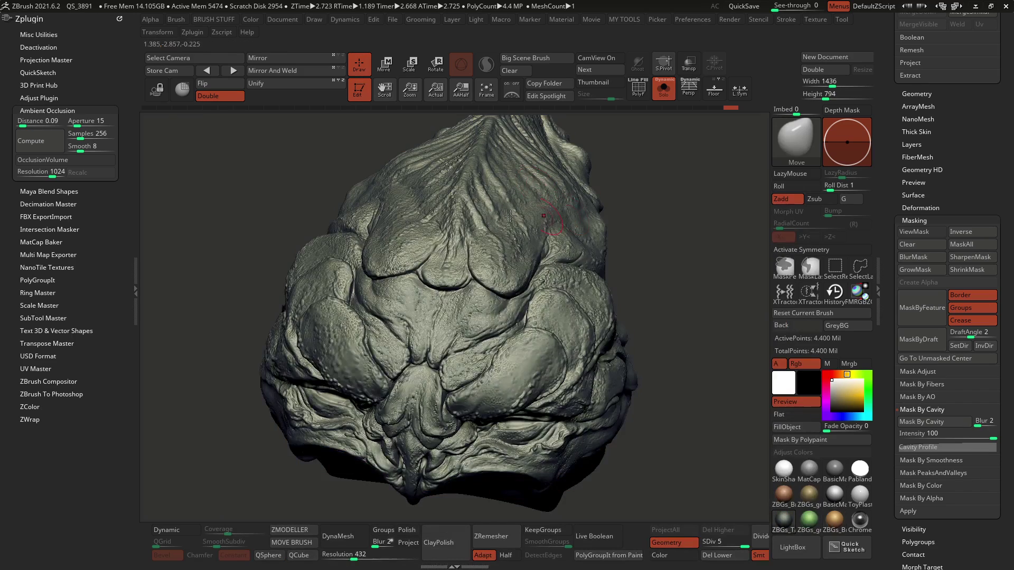
Enable only the M (material) channel and fill the creature head with the chosen material.
mouse_move(508, 300)
right_mouse_down()
mouse_move(540, 275)
mouse_move(557, 241)
right_mouse_up()
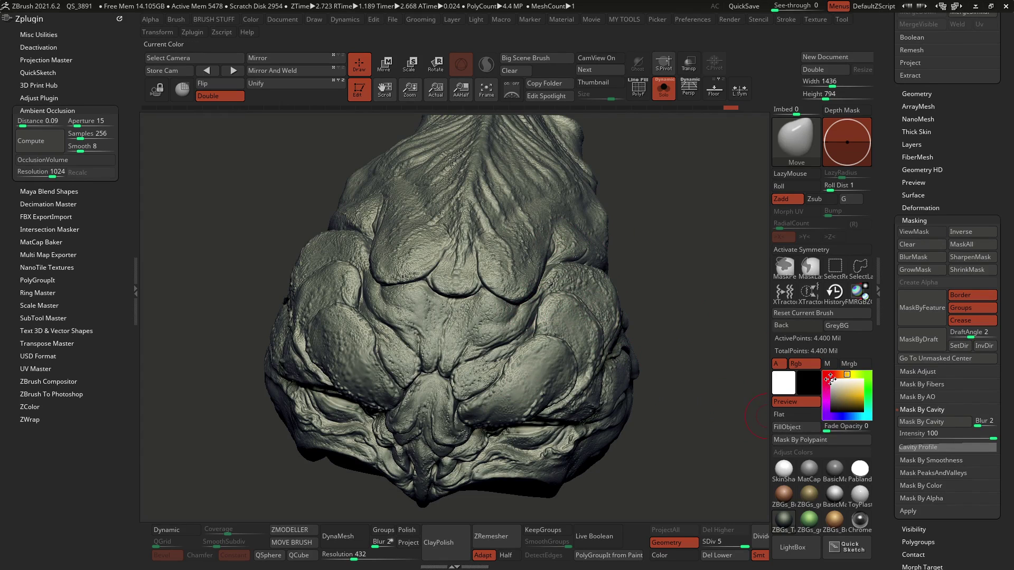
left_click(829, 365)
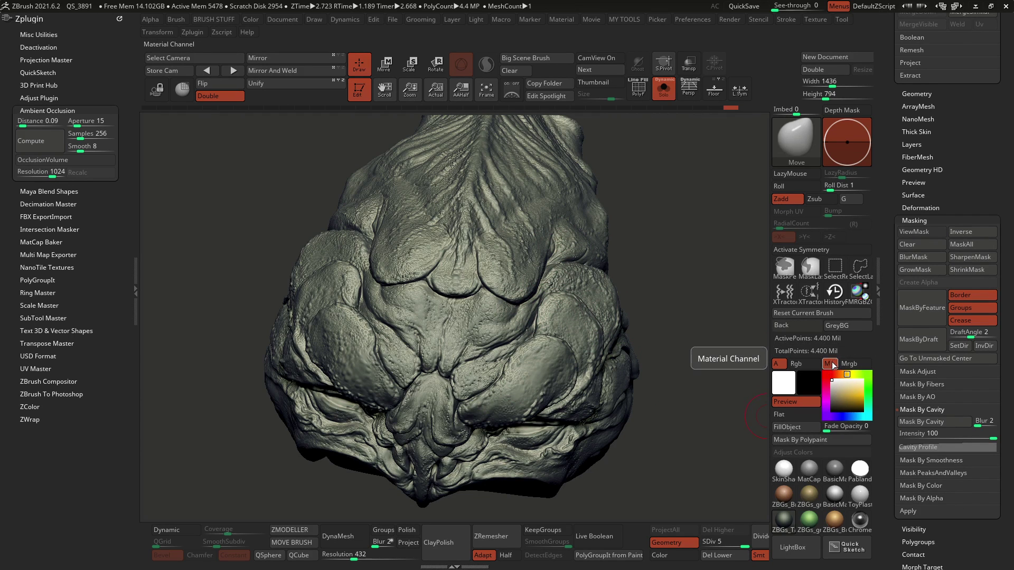
left_click(795, 427)
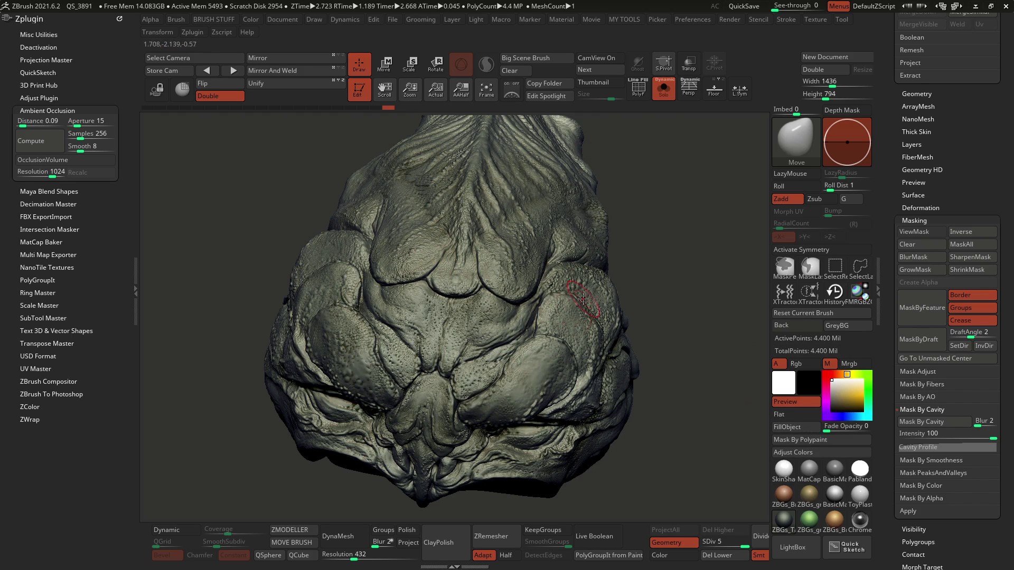
Switch the creature head to Flat rendering and compute its ambient occlusion mask again.
left_click(809, 521)
left_click(793, 417)
left_click_drag(656, 270, 655, 268)
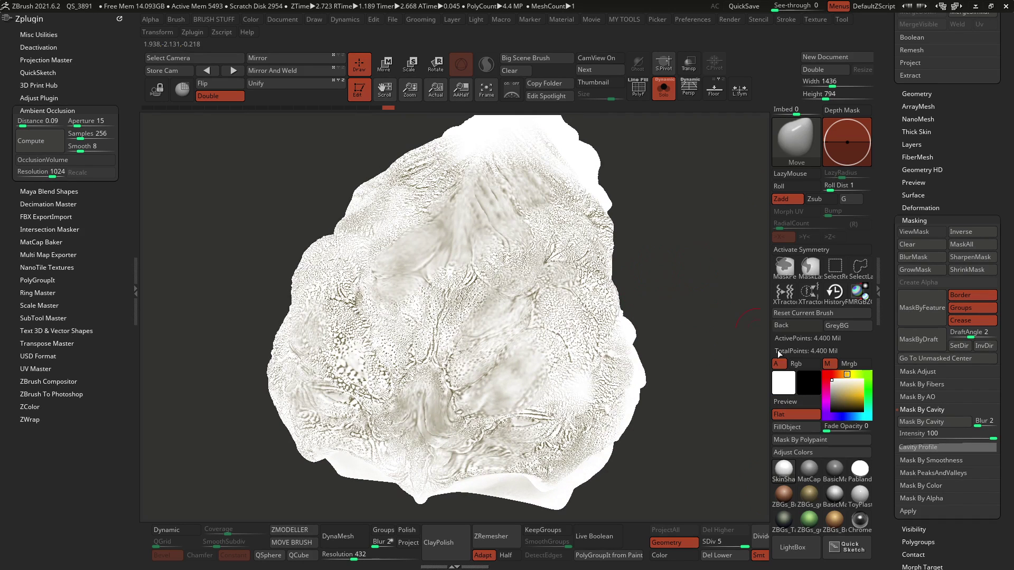
left_click(38, 140)
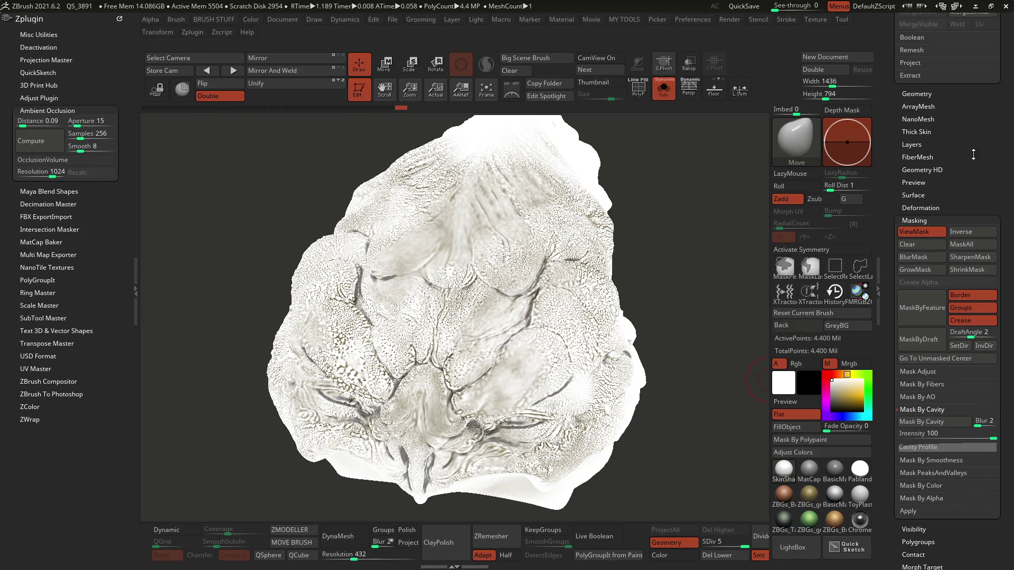
Turn off the creature head's polypaint in Preview rendering, and return to Flat rendering to show only the mask.
left_click(795, 405)
mouse_move(940, 129)
left_mouse_down()
mouse_move(940, 296)
mouse_move(875, 198)
left_mouse_up()
left_click(981, 268)
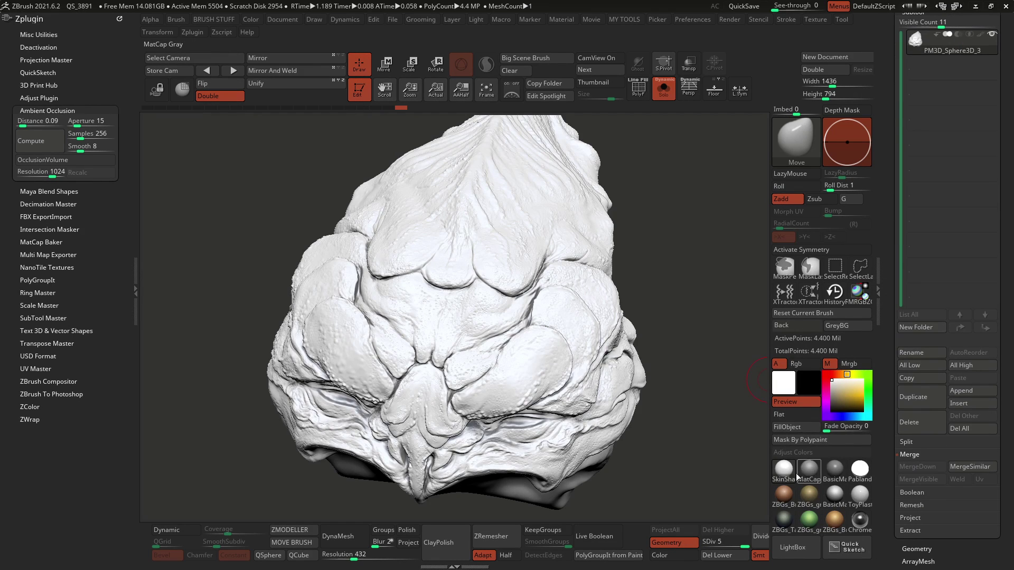
left_click(798, 417)
scroll(909, 295, "up", 5)
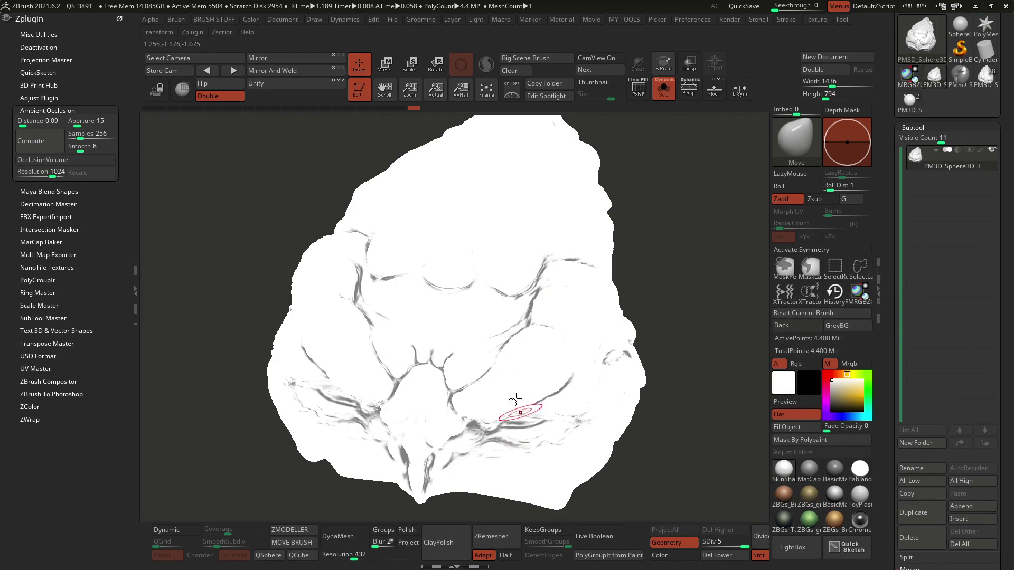
Invert the occlusion mask so only the creases are unmasked, and view the head in shaded Preview rendering.
key("ctrl")
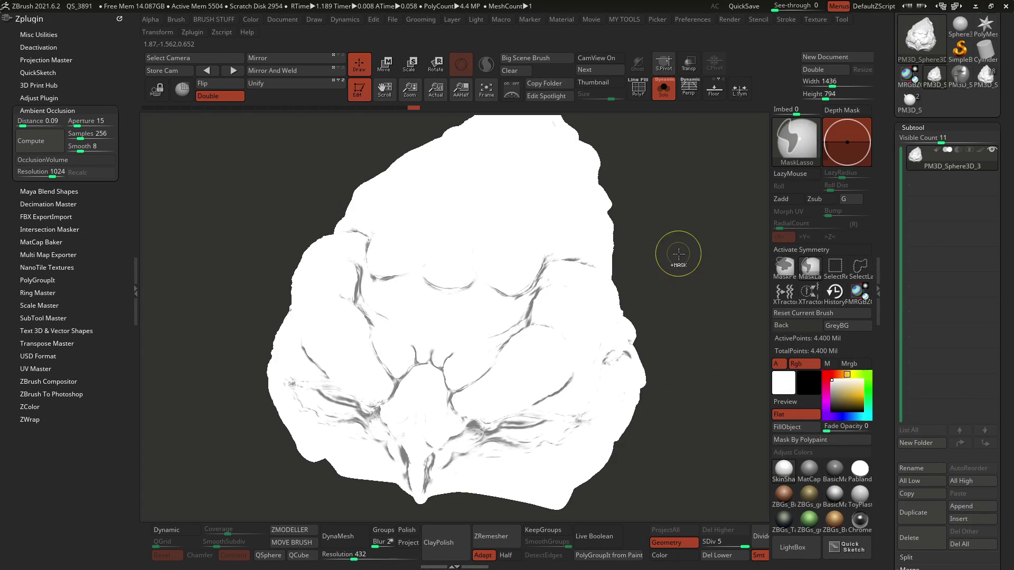
left_click(663, 239, "ctrl")
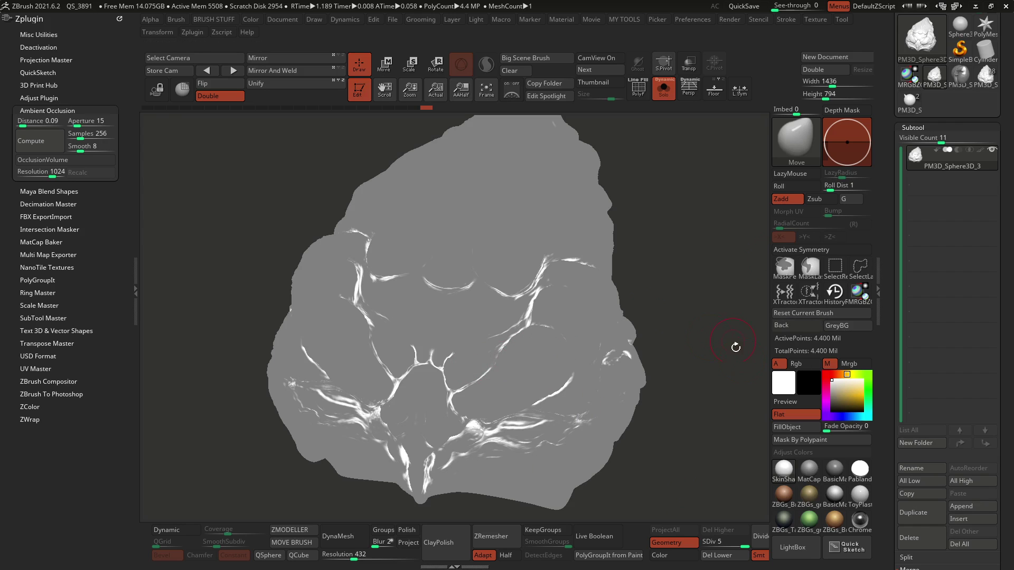
left_click(794, 404)
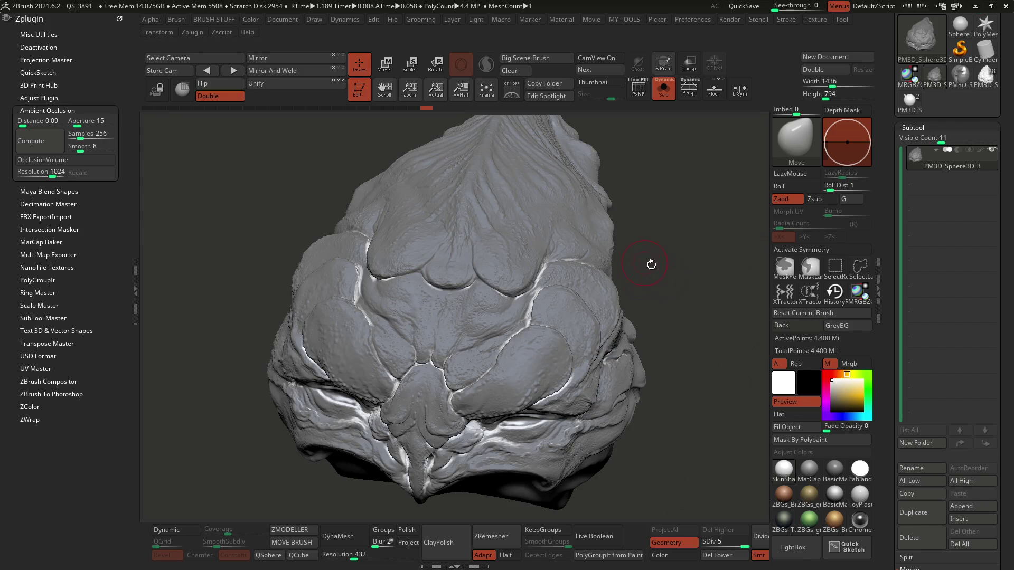
left_click_drag(669, 253, 674, 239, "alt")
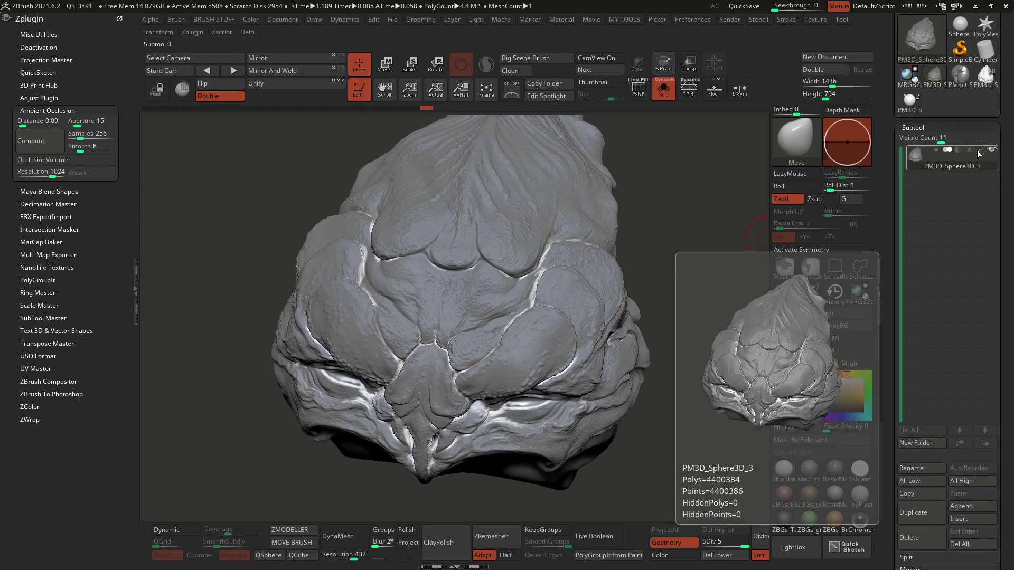
Turn the creature head's polypaint back on and fill its unmasked creases with the Gold material.
left_click(981, 151)
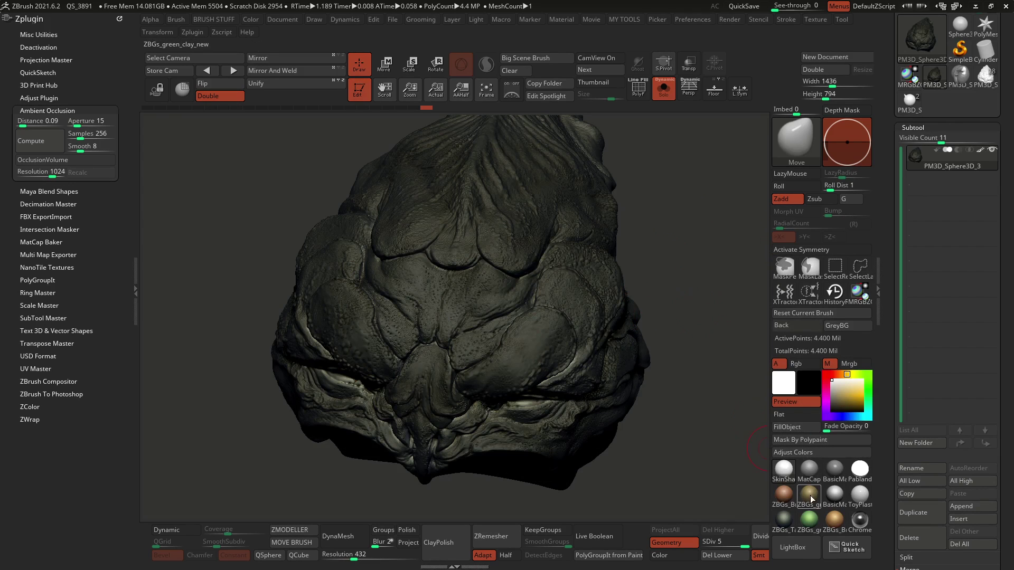
left_click(836, 522)
left_click(835, 523)
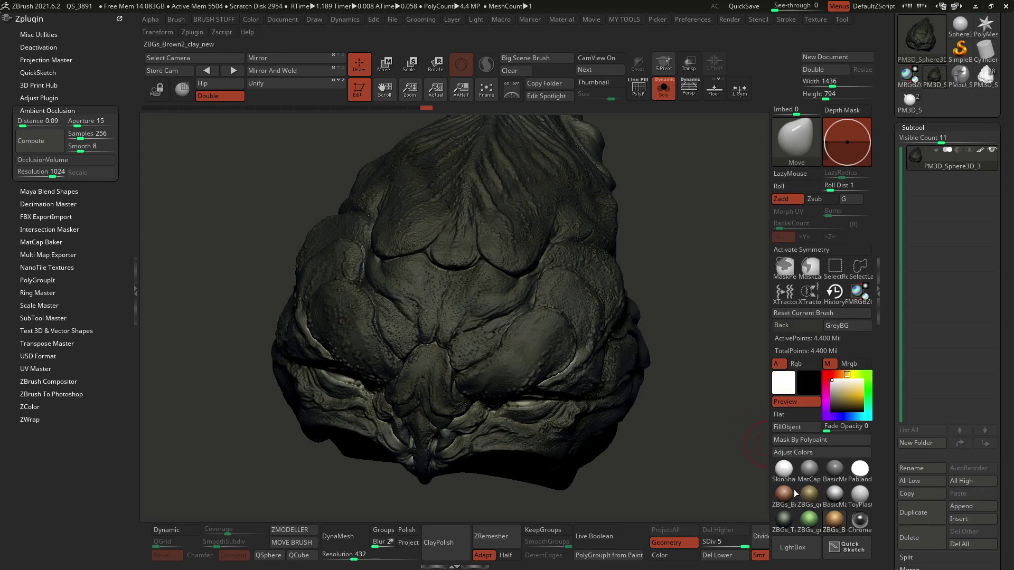
left_click(837, 523)
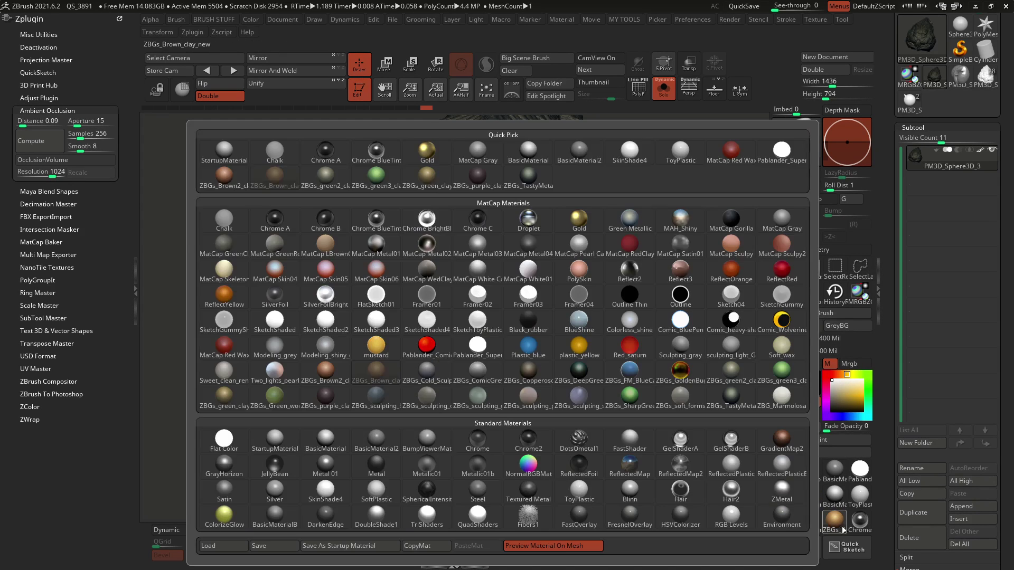
left_click(579, 219)
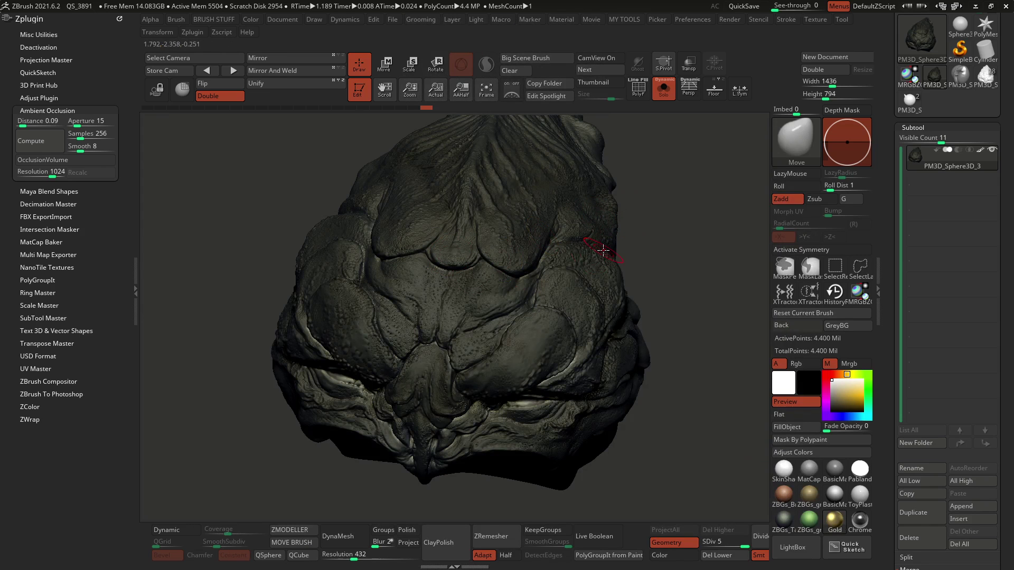
left_click(791, 428)
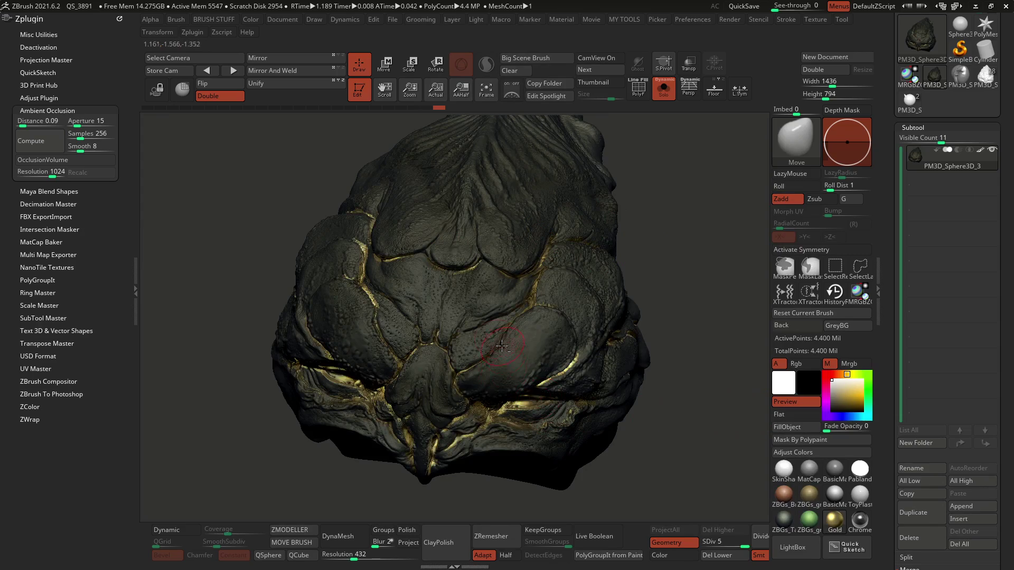
Clear the occlusion mask from the creature head.
mouse_move(499, 338)
right_mouse_down("alt")
mouse_move(507, 372)
mouse_move(546, 354)
mouse_move(549, 322)
right_mouse_up("alt")
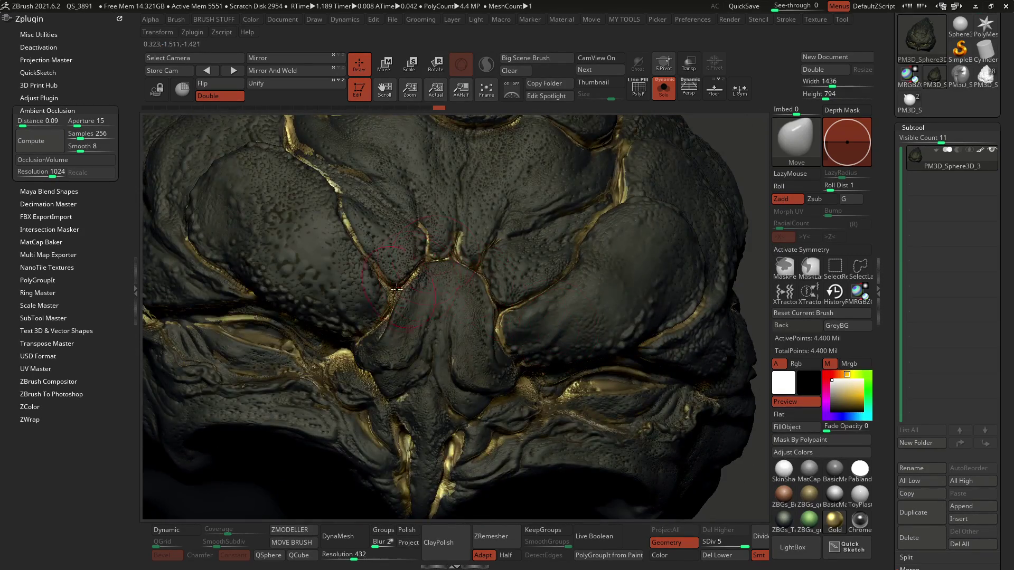
mouse_move(436, 263)
right_mouse_down()
mouse_move(488, 258)
mouse_move(449, 274)
mouse_move(486, 296)
mouse_move(514, 279)
right_mouse_up()
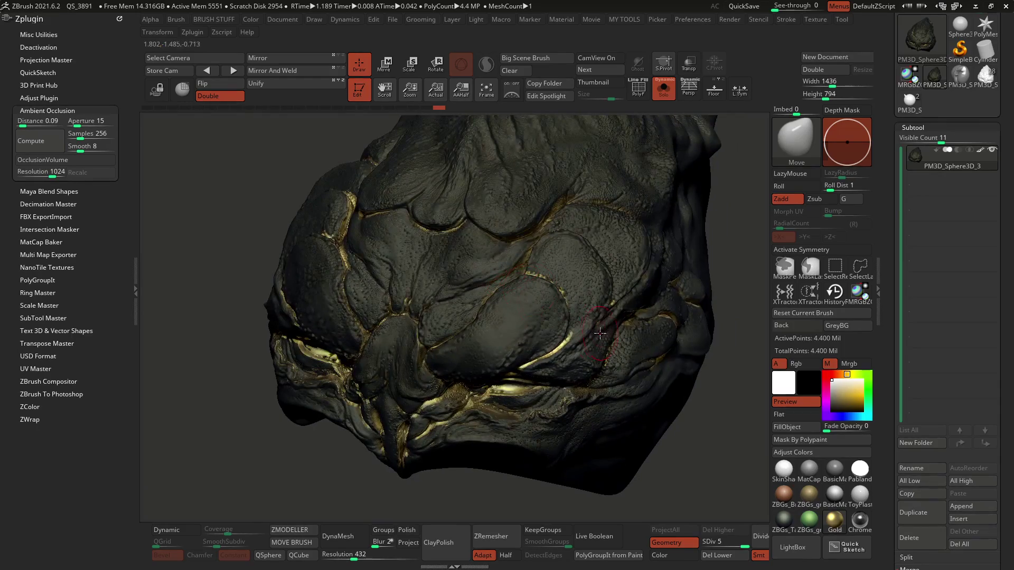
left_click_drag(727, 202, 739, 257, "ctrl")
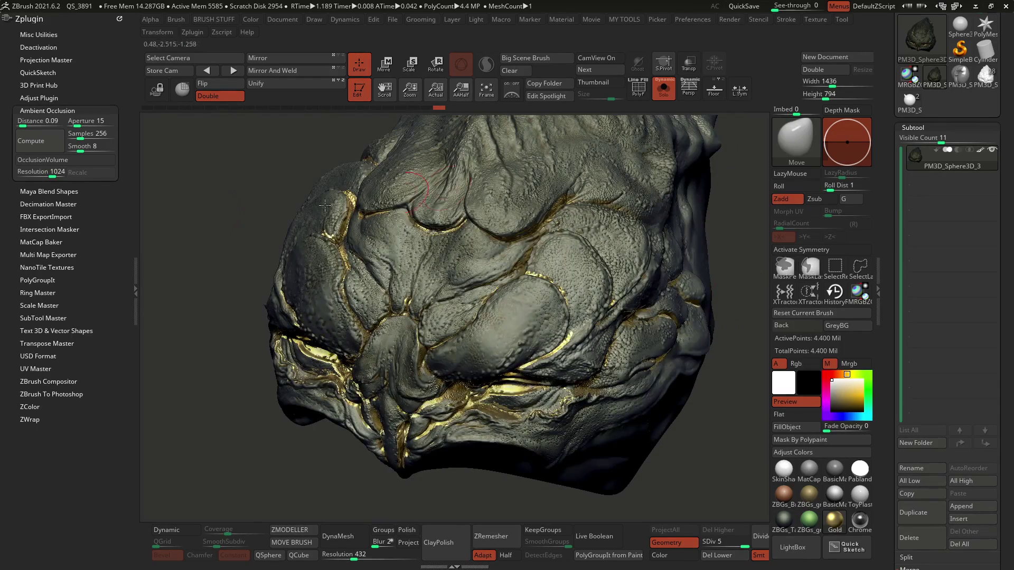
Examine the border between the gold creases and the dark skin up close around the centre of the head.
mouse_move(487, 378)
right_mouse_down()
mouse_move(516, 265)
mouse_move(546, 248)
right_mouse_up()
right_click_drag(341, 427, 416, 335, "alt")
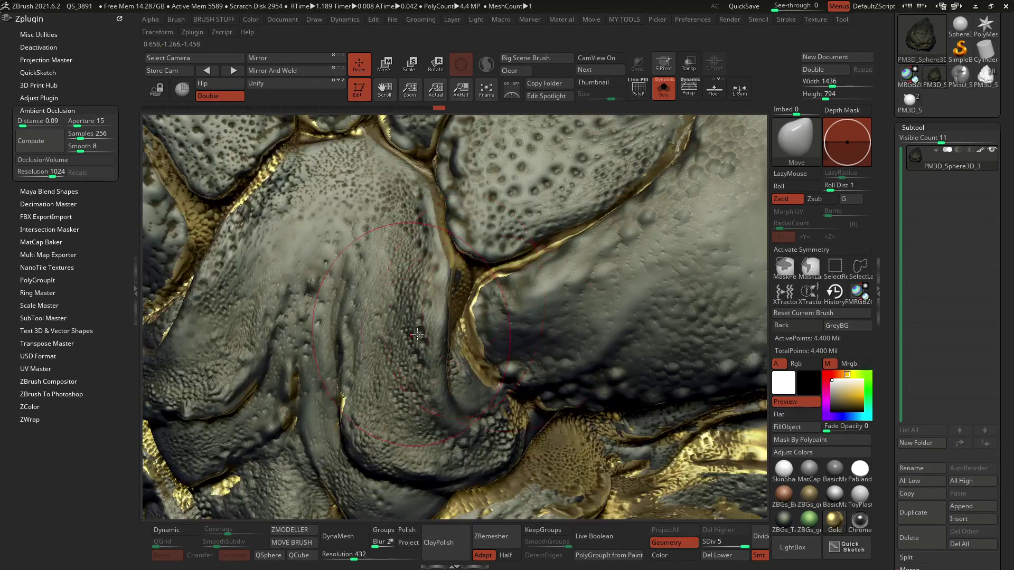
right_click_drag(489, 355, 492, 220)
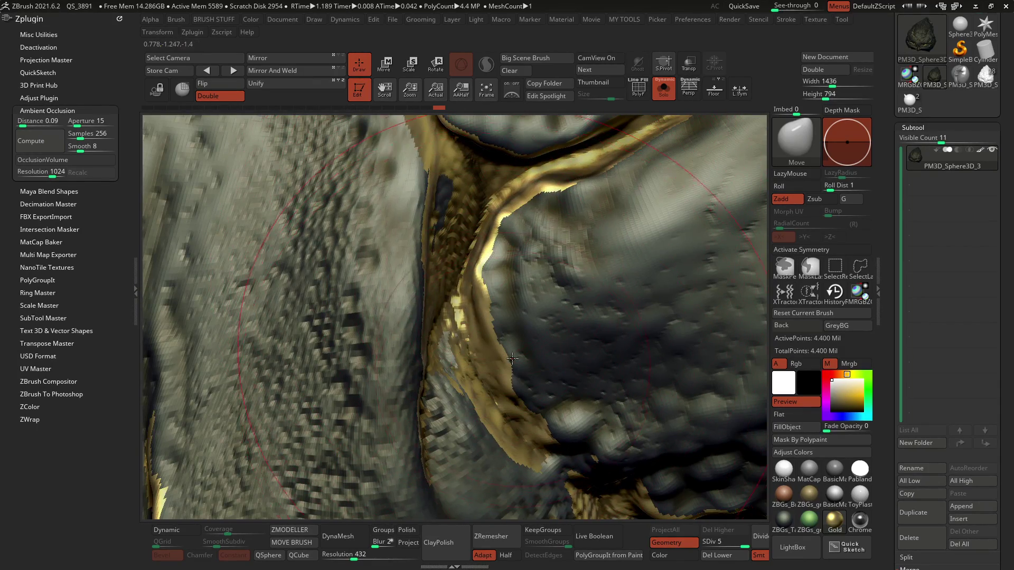
key("ctrl")
right_click_drag(514, 316, 585, 269)
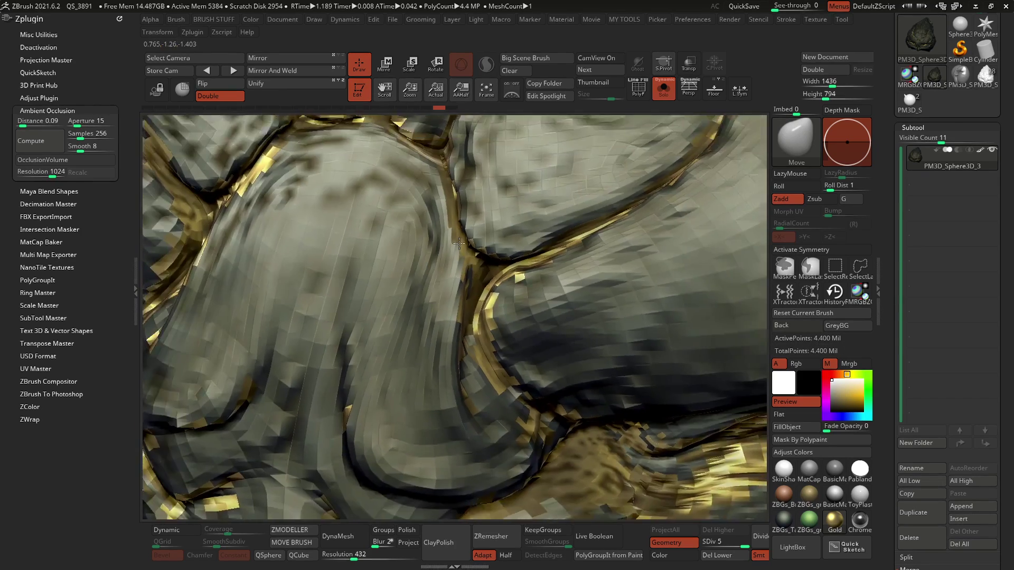
right_click_drag(459, 243, 461, 203, "ctrl")
right_click_drag(539, 309, 538, 286)
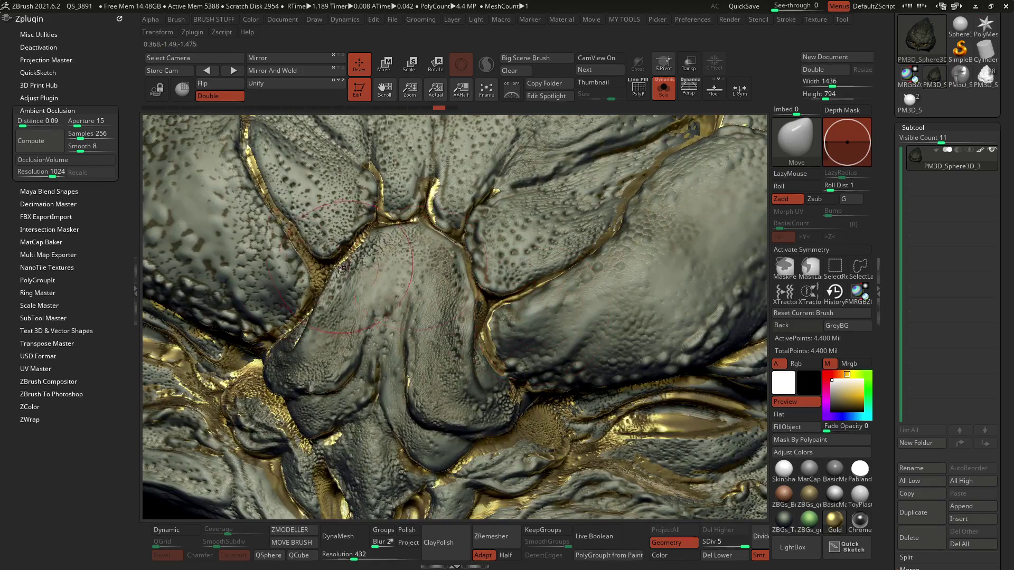
right_click_drag(563, 408, 552, 346, "alt")
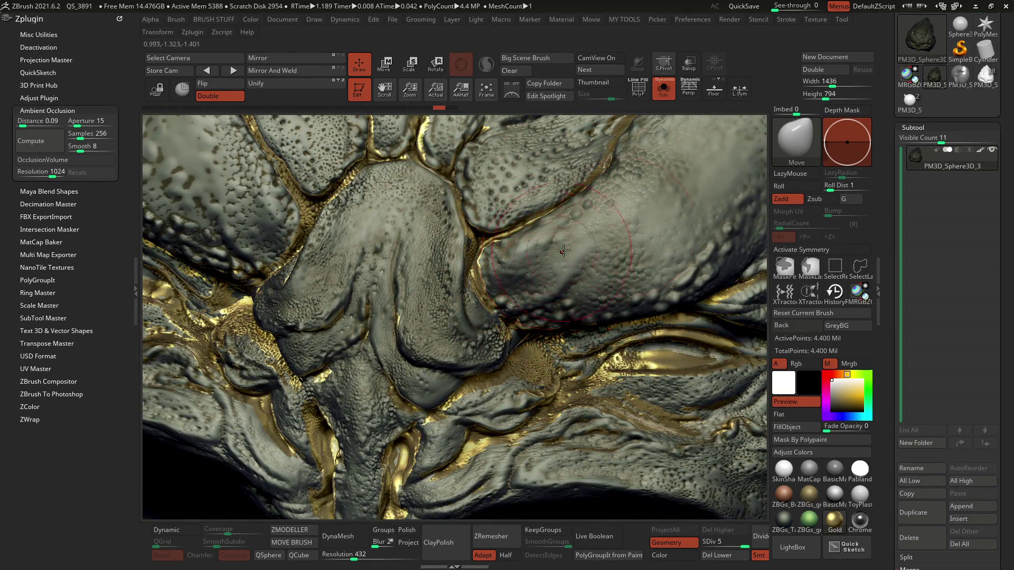
Dock the Render palette beside the canvas and set Materials Blend-Radius to 1 in its Render Properties.
left_click(728, 22)
left_click_drag(723, 32, 917, 126)
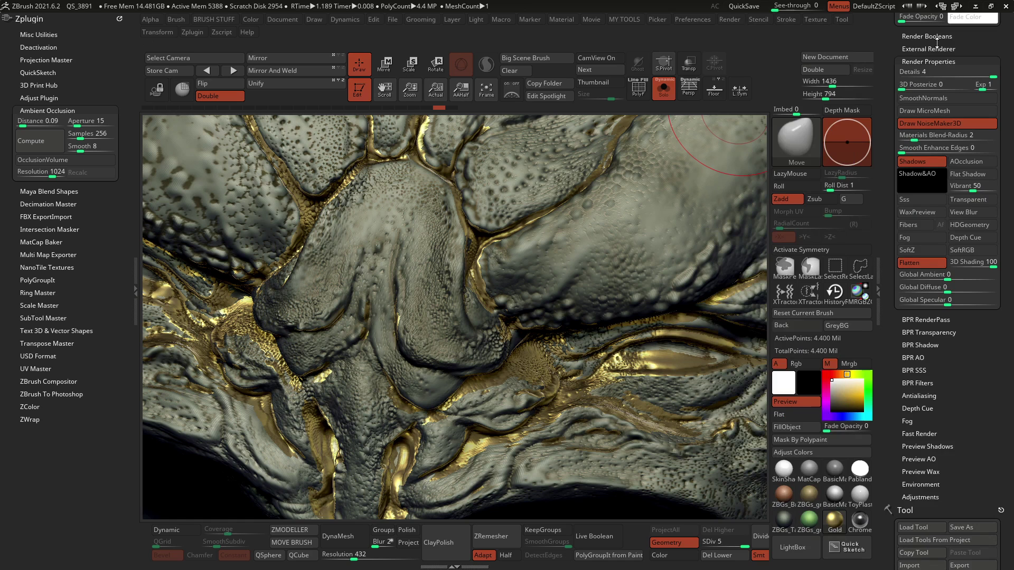
left_click_drag(937, 44, 921, 144)
left_click(928, 73)
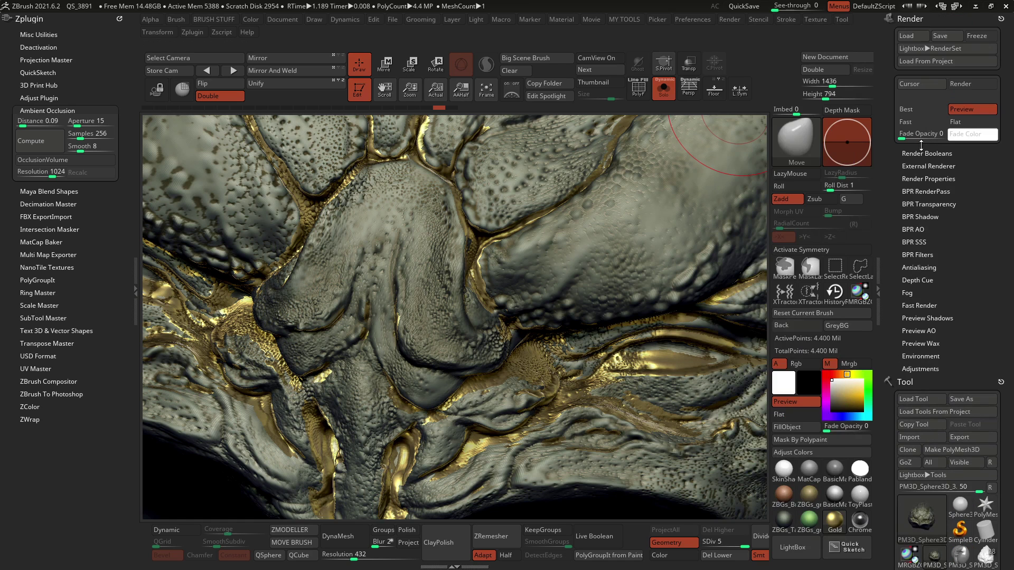
left_click(928, 179)
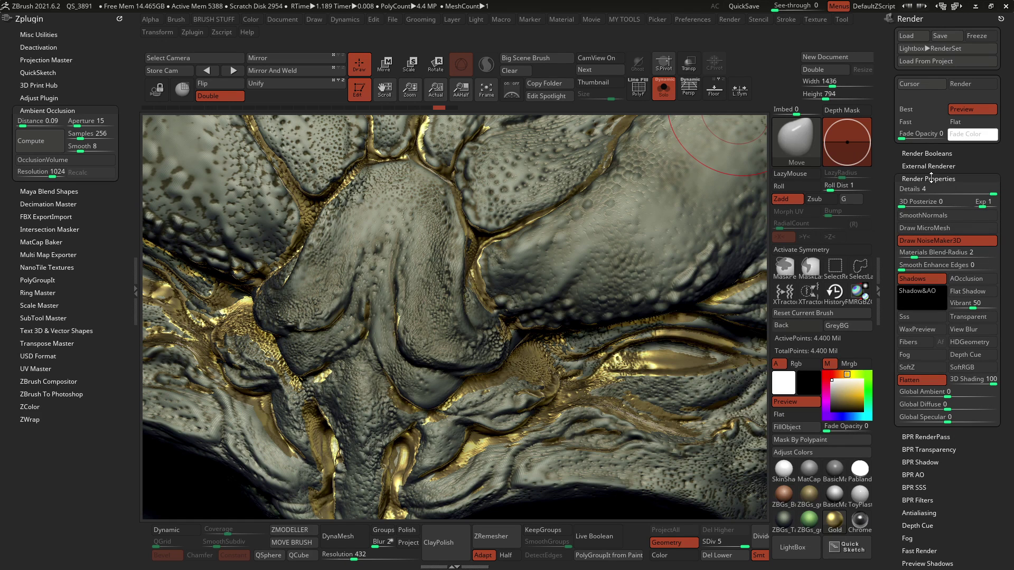
left_click_drag(914, 254, 884, 258)
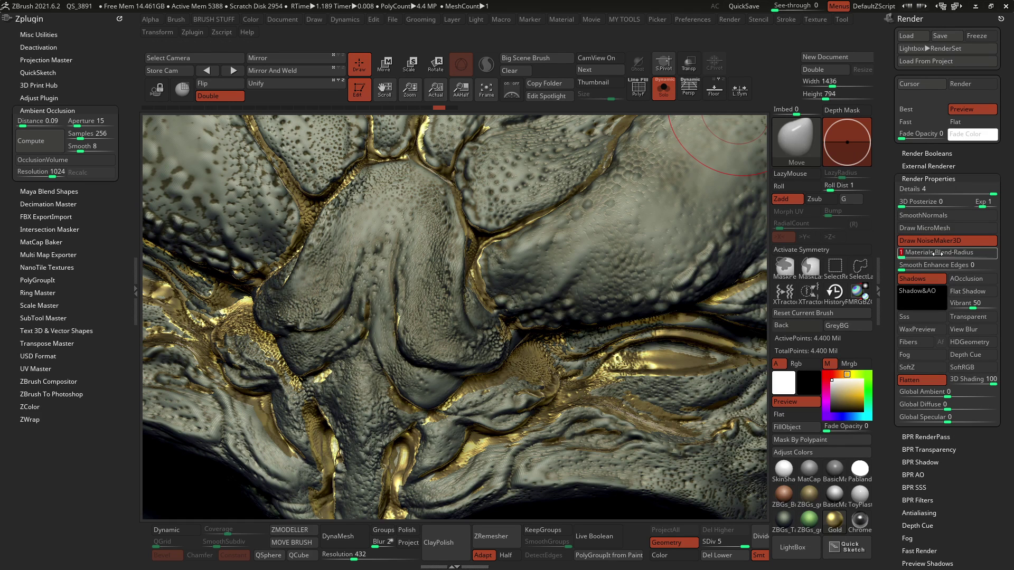
Make a BPR render of a close-up of the gold crease edge.
right_click_drag(561, 248, 525, 250, "ctrl")
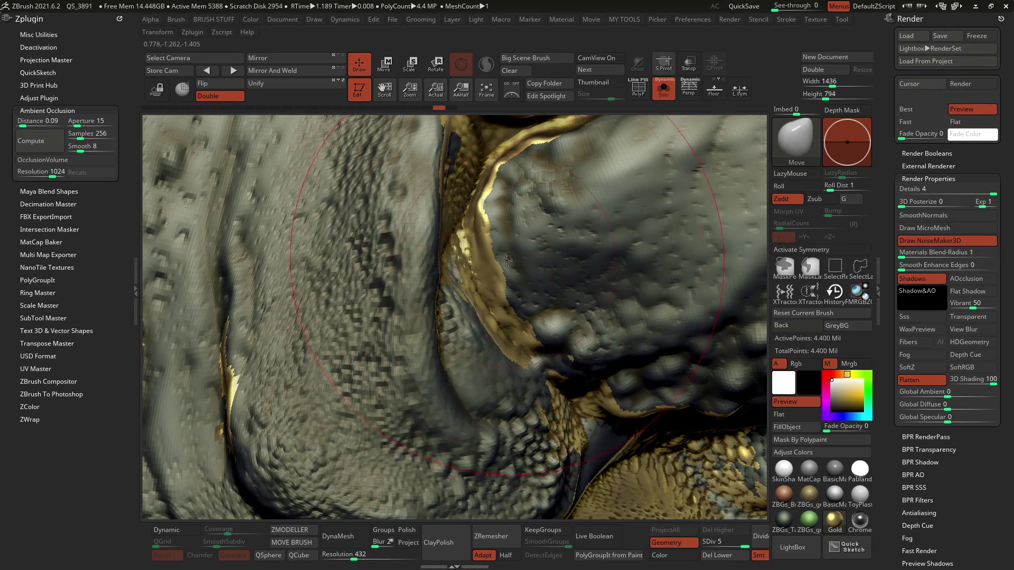
left_click(903, 262)
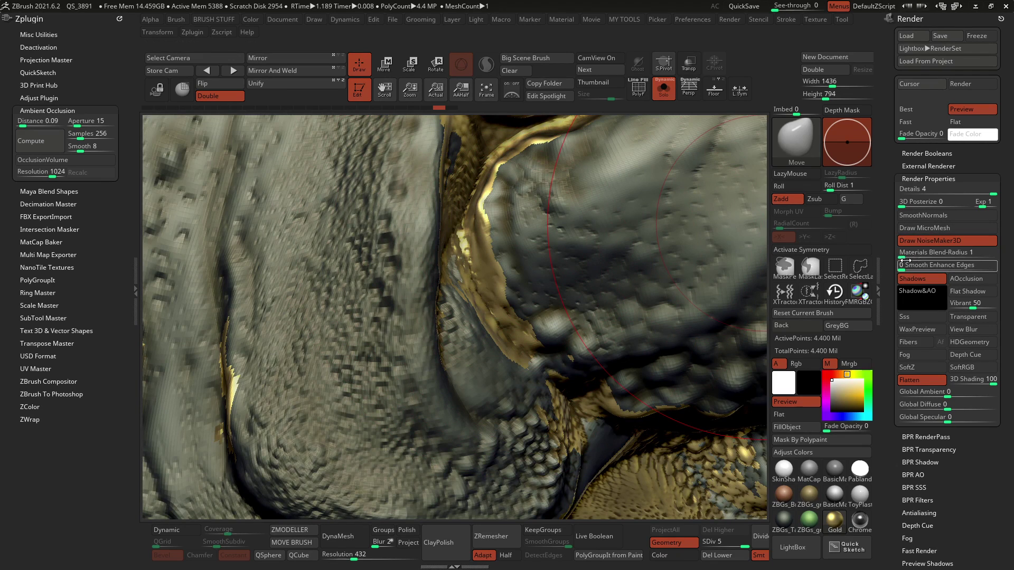
key("Return")
left_click_drag(771, 58, 648, 58)
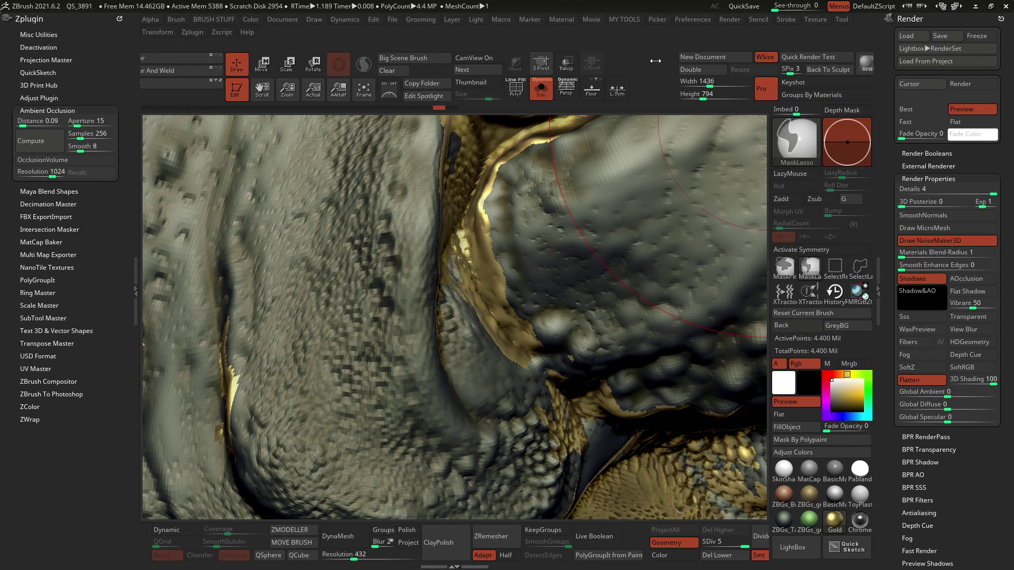
left_click_drag(856, 48, 788, 48)
left_click(798, 67)
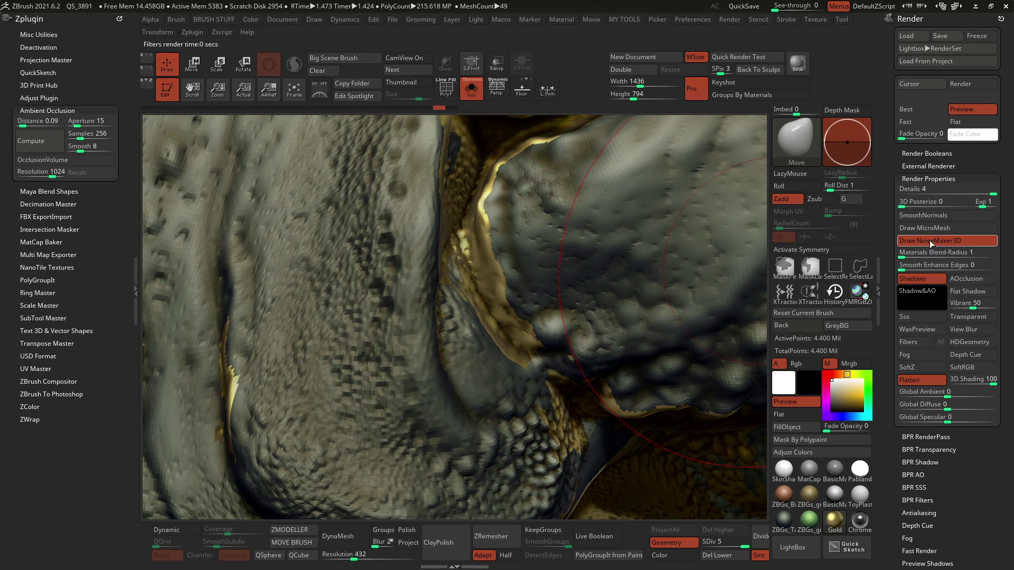
Raise Materials Blend-Radius to 6 and render the crease close-up again with BPR.
left_click_drag(906, 254, 910, 254)
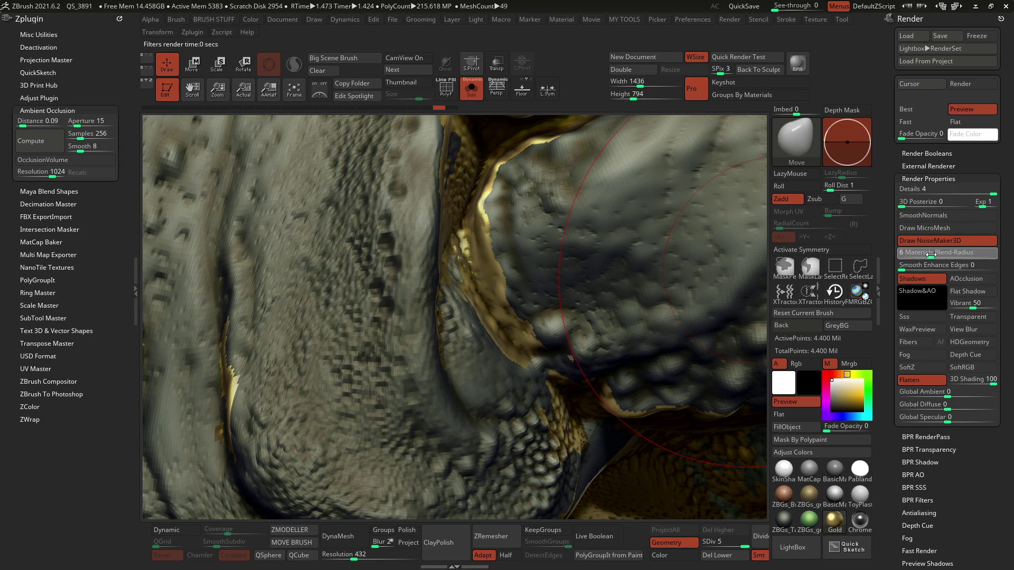
left_click_drag(930, 255, 930, 254)
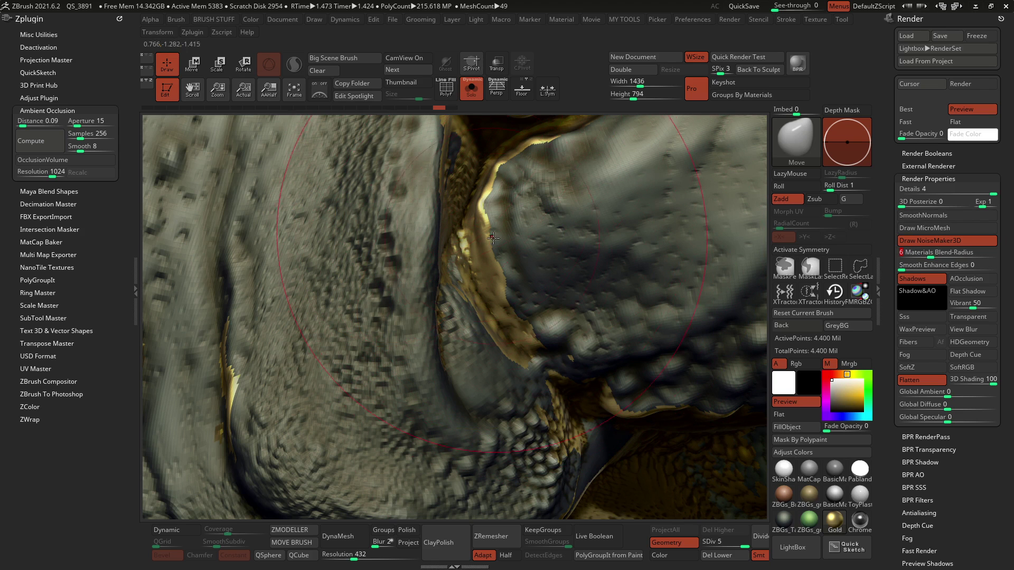
left_click(797, 63)
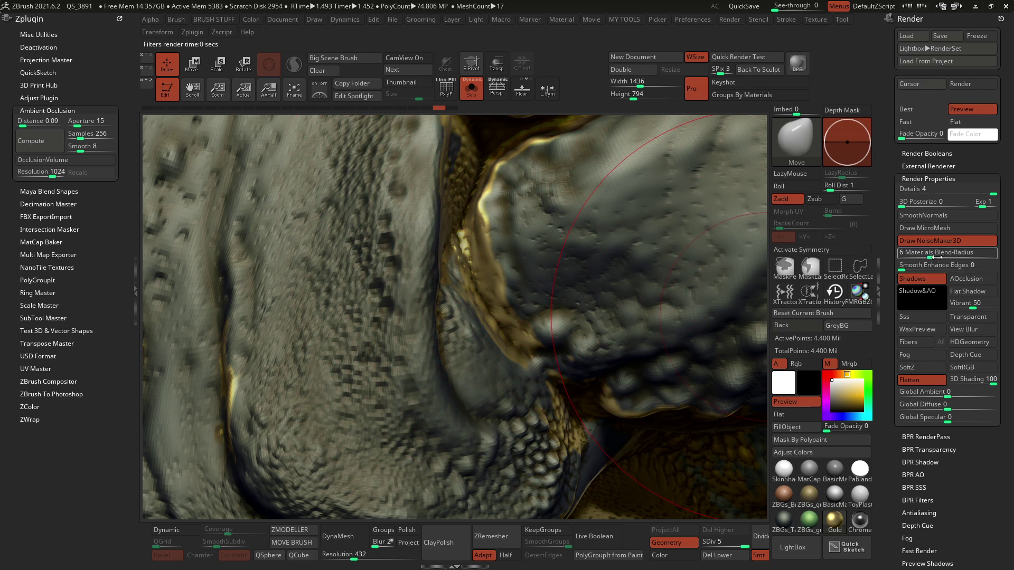
Set Materials Blend-Radius to 2, render the crease close-up once more, and return to the whole head.
left_click_drag(930, 255, 913, 255)
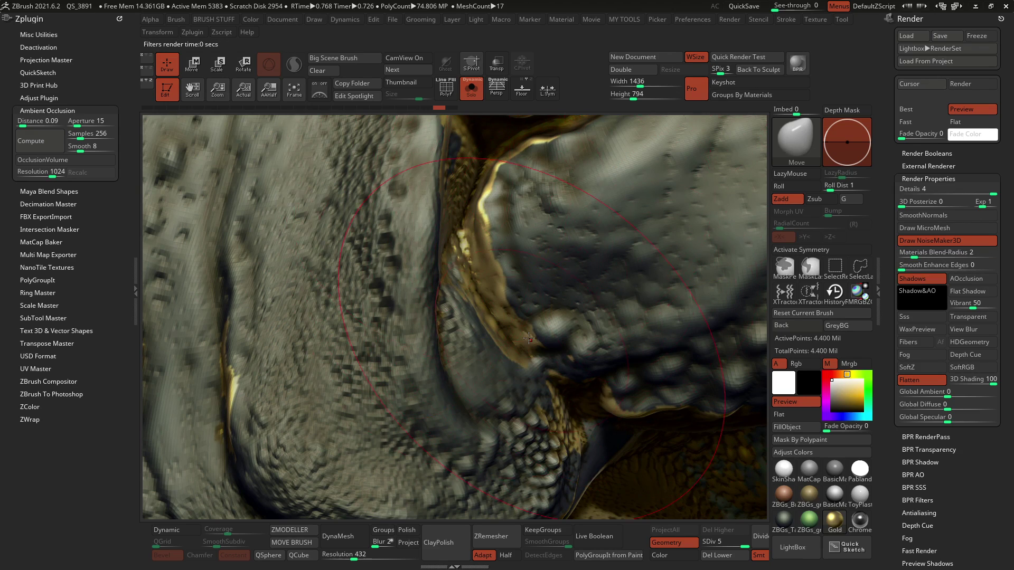
mouse_move(528, 338)
right_mouse_down("ctrl")
mouse_move(486, 131)
mouse_move(556, 257)
right_mouse_up("ctrl")
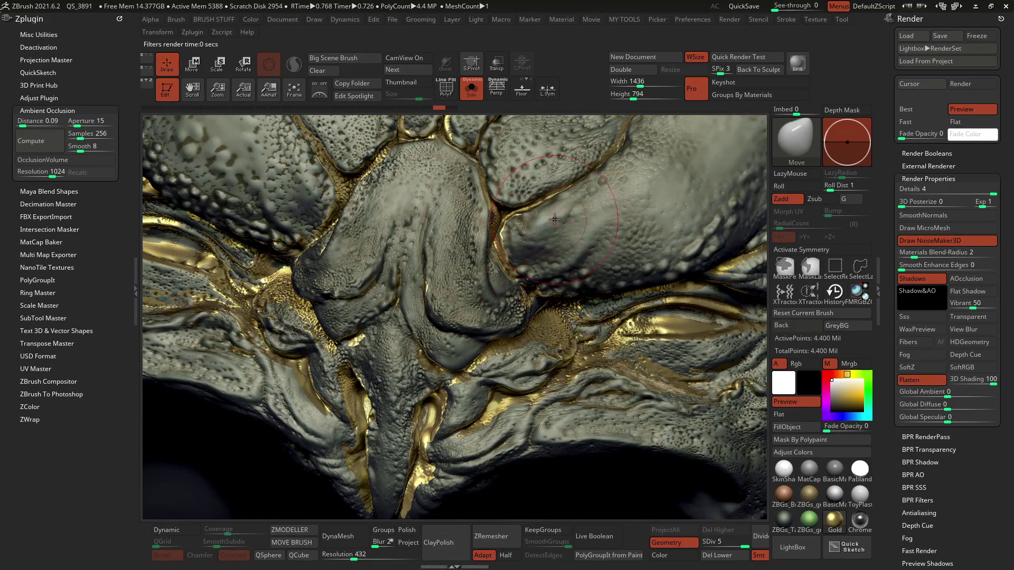
mouse_move(604, 380)
right_mouse_down("ctrl")
mouse_move(549, 255)
mouse_move(605, 244)
mouse_move(564, 321)
mouse_move(566, 289)
right_mouse_up("ctrl")
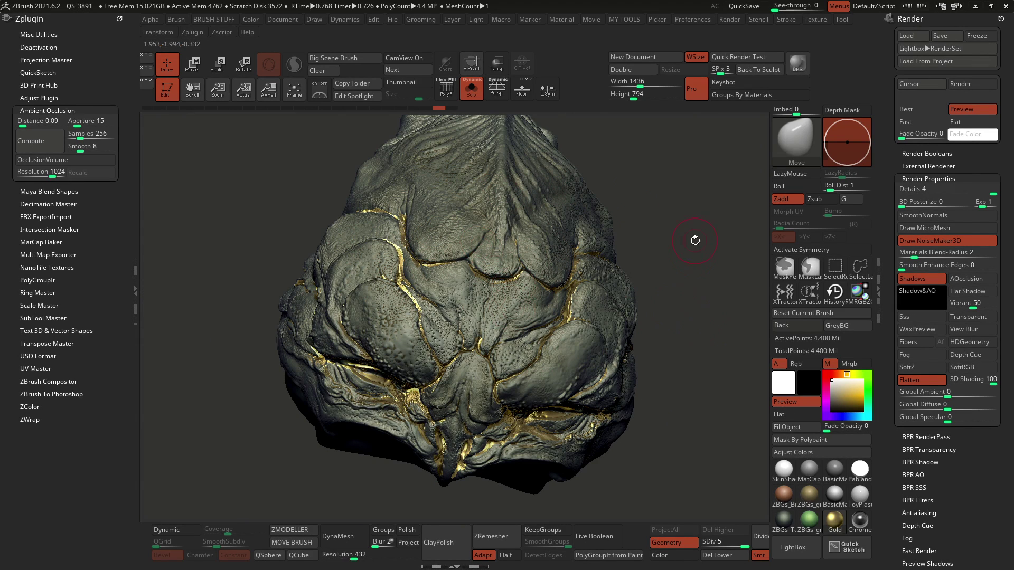
Mask the creature head with Mask By Cavity.
left_click_drag(991, 520, 976, 300)
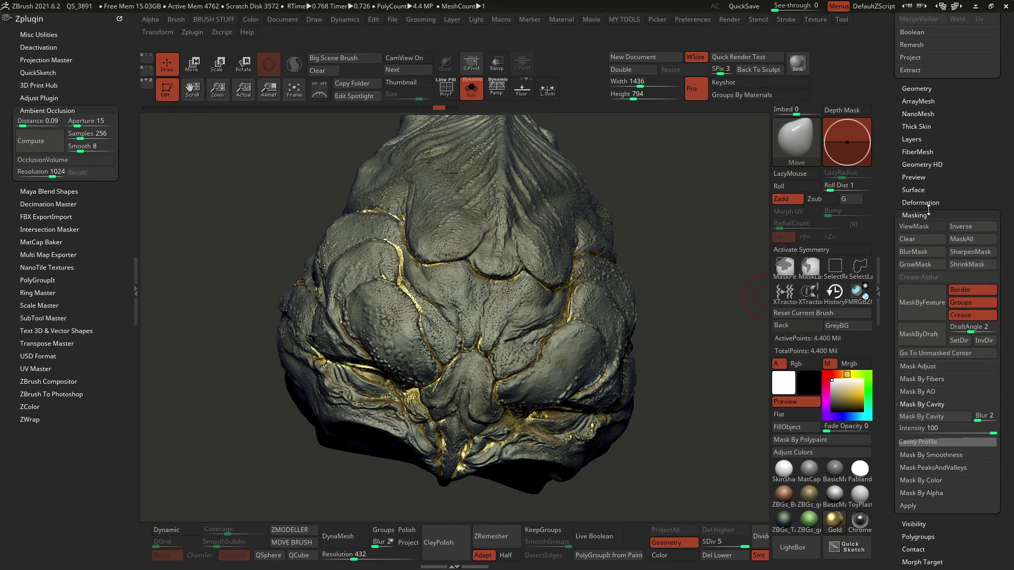
left_click(926, 404)
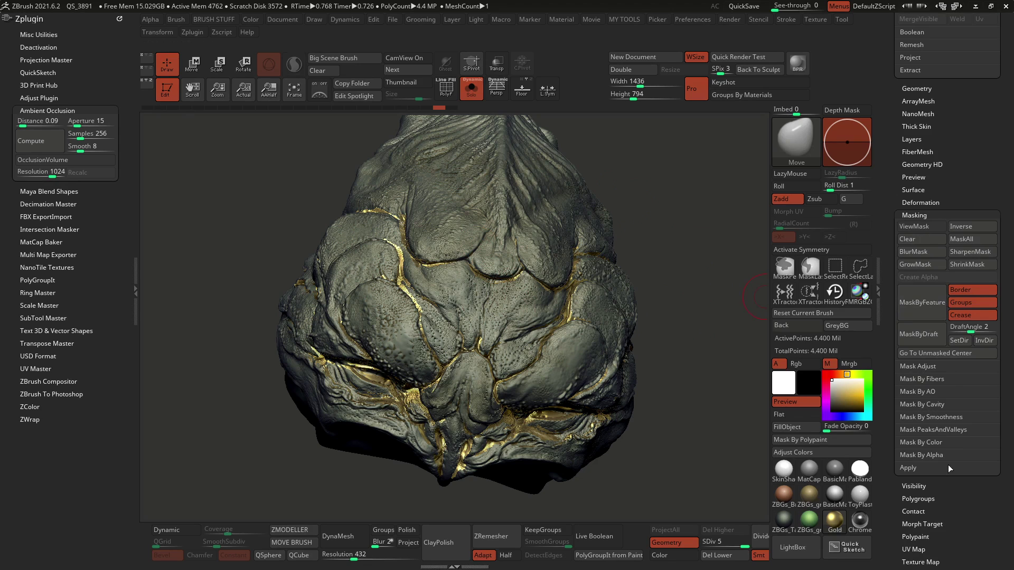
left_click(932, 404)
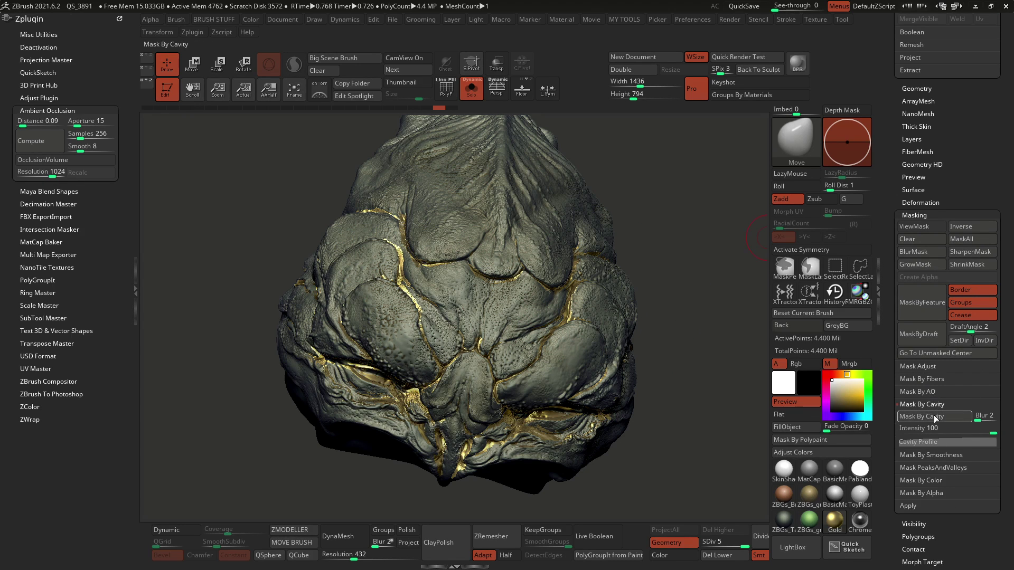
left_click(933, 415)
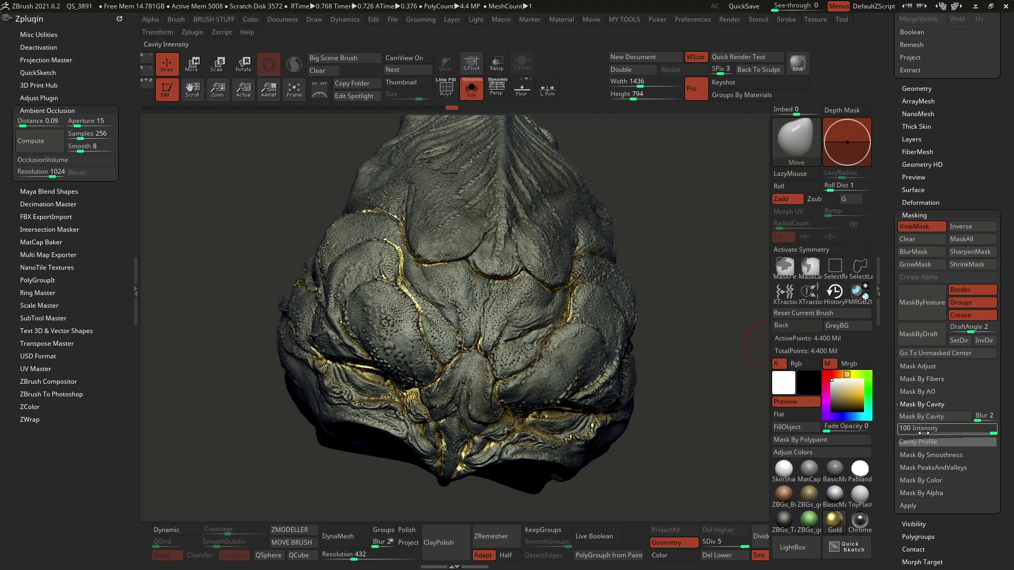
Inspect the cavity mask on the head in Flat rendering, and return to Preview rendering.
left_click(793, 416)
right_click_drag(520, 230, 518, 291, "ctrl")
right_click_drag(335, 219, 290, 124, "ctrl")
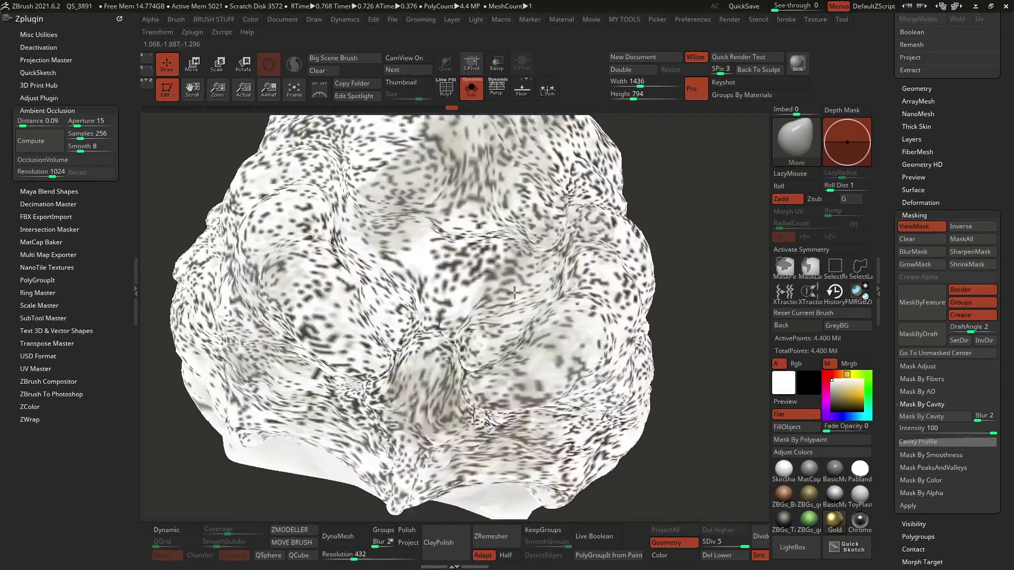
left_click(787, 402)
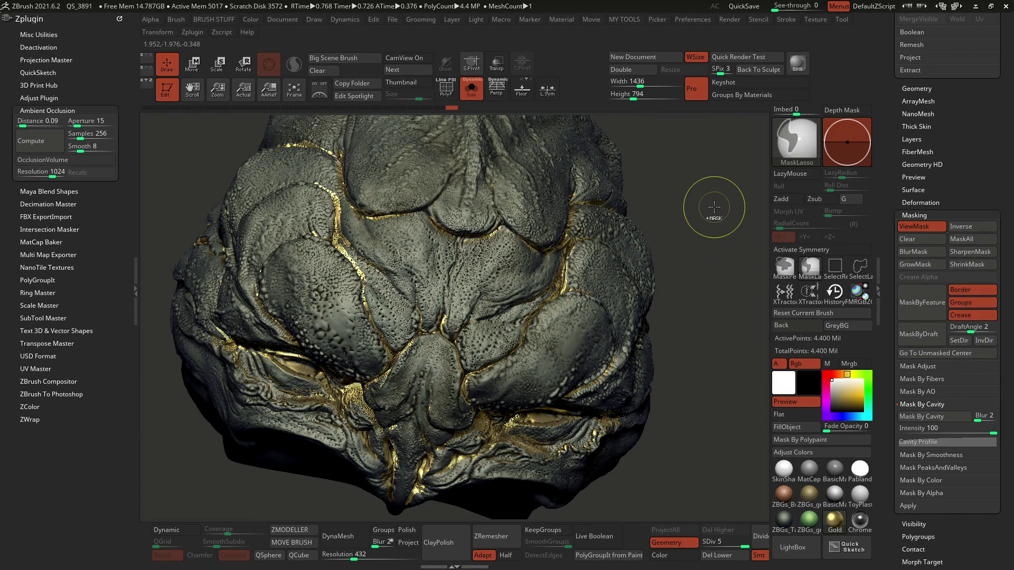
Invert the cavity mask on the creature head.
left_click(958, 216)
left_click(957, 215)
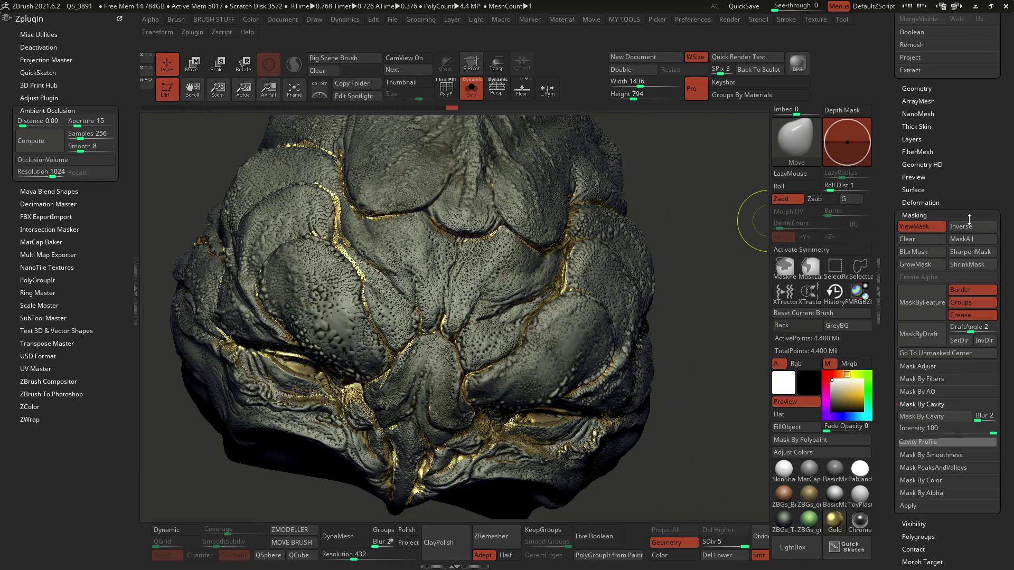
left_click(971, 226)
key("ctrl")
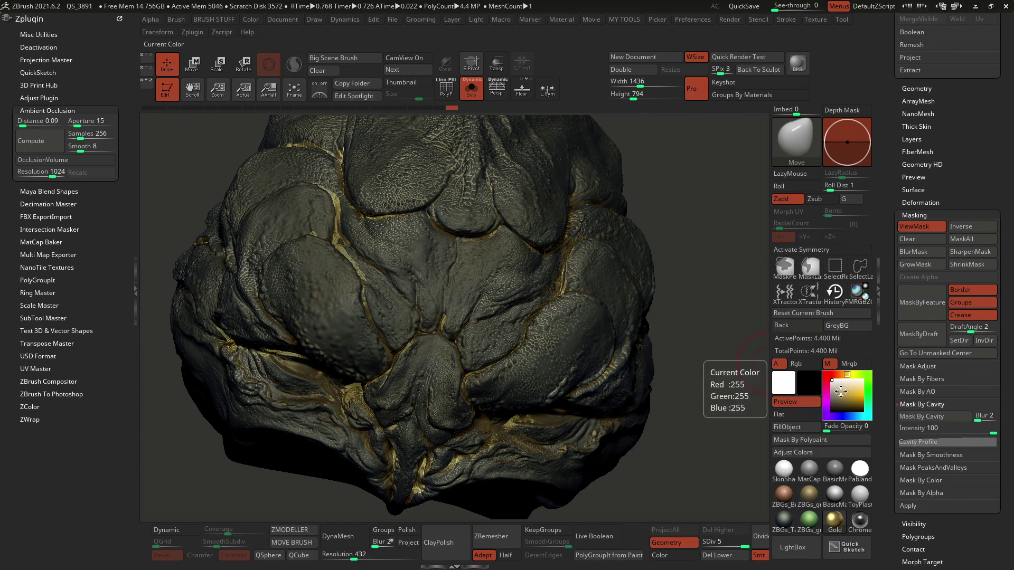
Pick cyan as the current color and try filling the head through the inverted cavity mask, undoing the material-only fill.
left_click(862, 417)
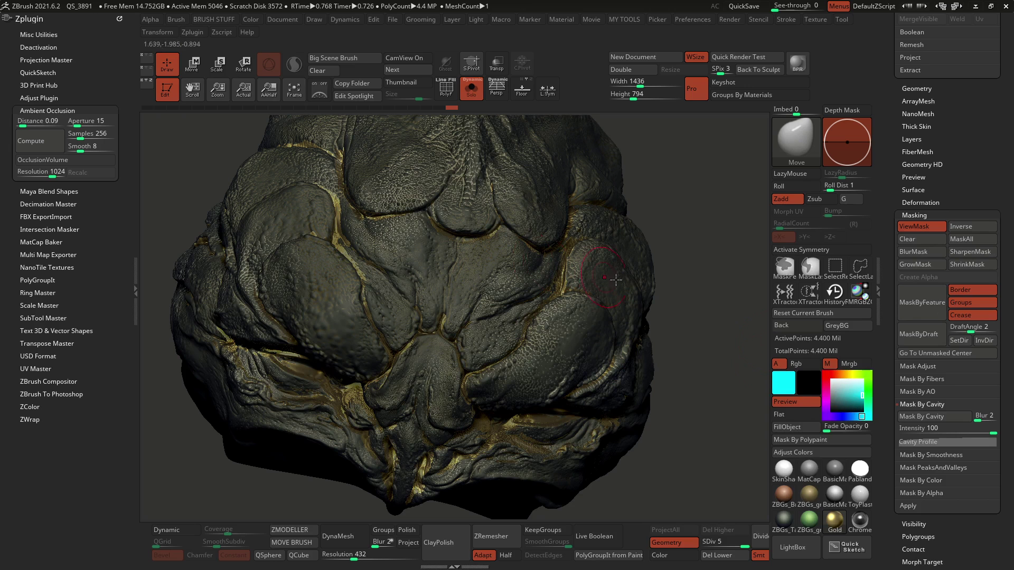
left_click(794, 427)
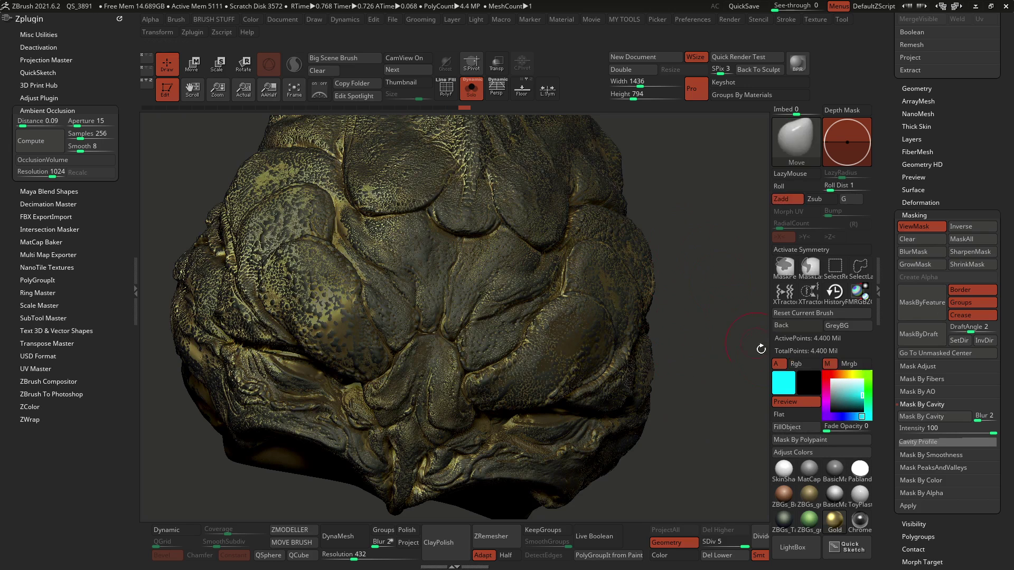
key("ctrl+z")
Fill the head's unmasked cavities with cyan using the Rgb channel only, and hide the mask display.
left_click(803, 365)
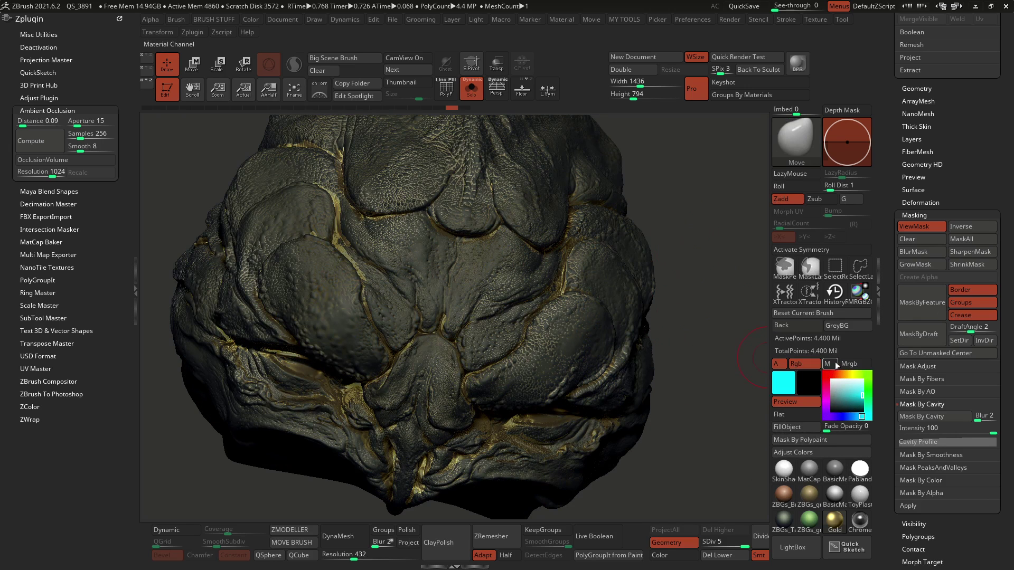
left_click(797, 426)
key("ctrl")
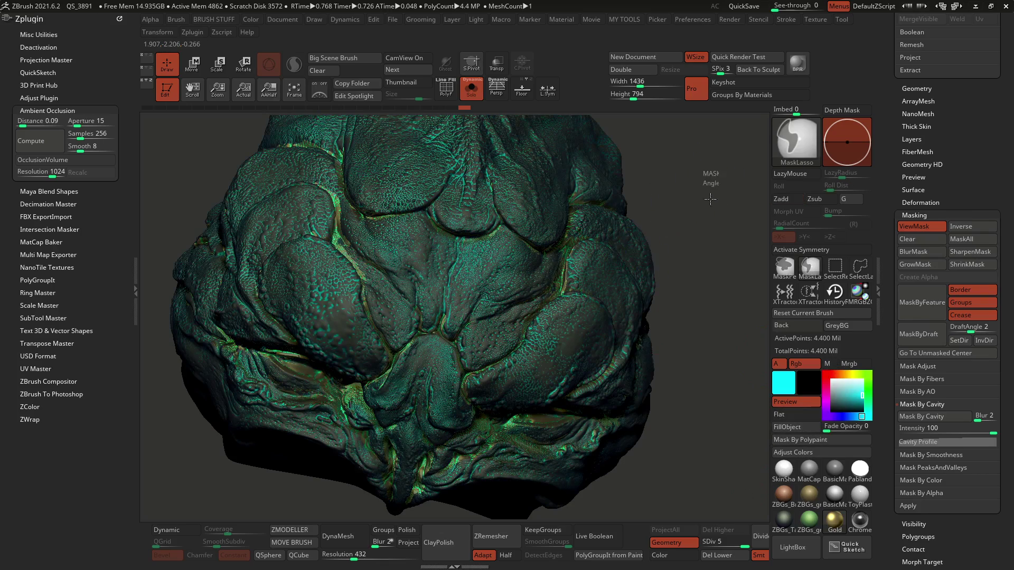
key("ctrl+h")
Examine the cyan cavity fill against the gold creases up close, from the front and side, and on the whole head.
left_click_drag(653, 377, 627, 349, "alt")
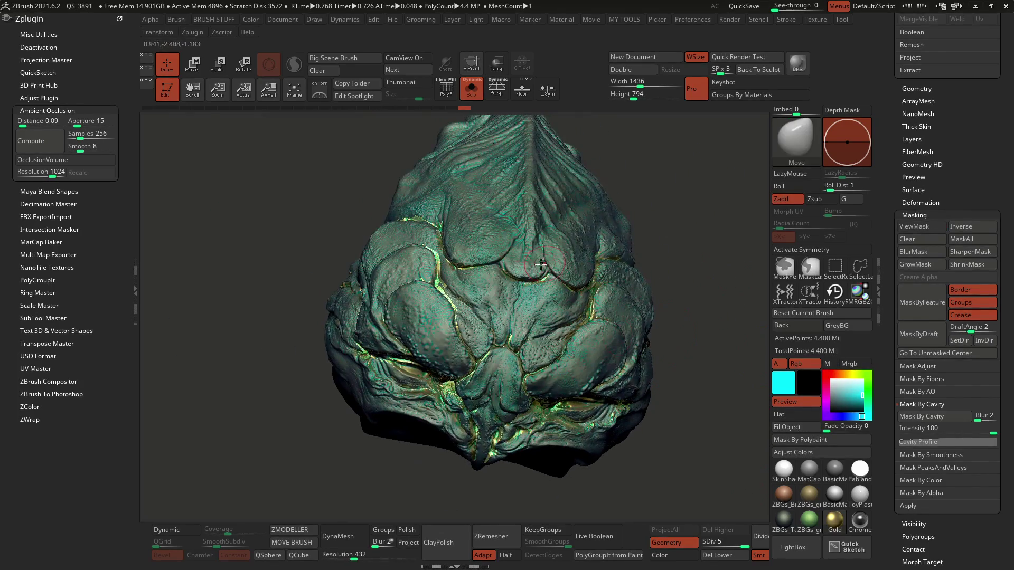
mouse_move(513, 280)
right_mouse_down("ctrl")
mouse_move(554, 330)
mouse_move(545, 336)
right_mouse_up("ctrl")
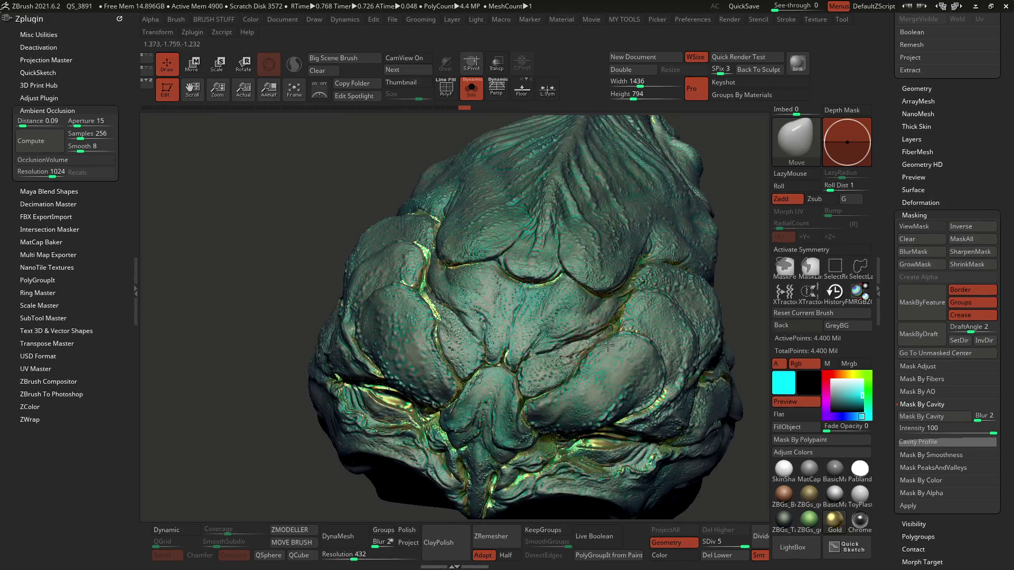
right_click_drag(607, 346, 540, 316, "alt")
left_click_drag(517, 314, 475, 332)
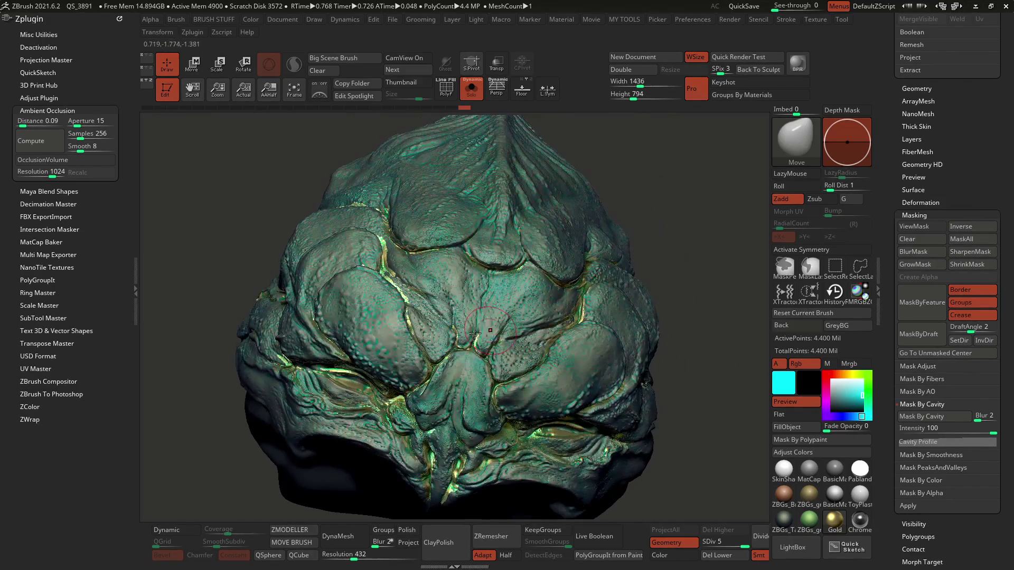
left_click_drag(535, 241, 588, 303)
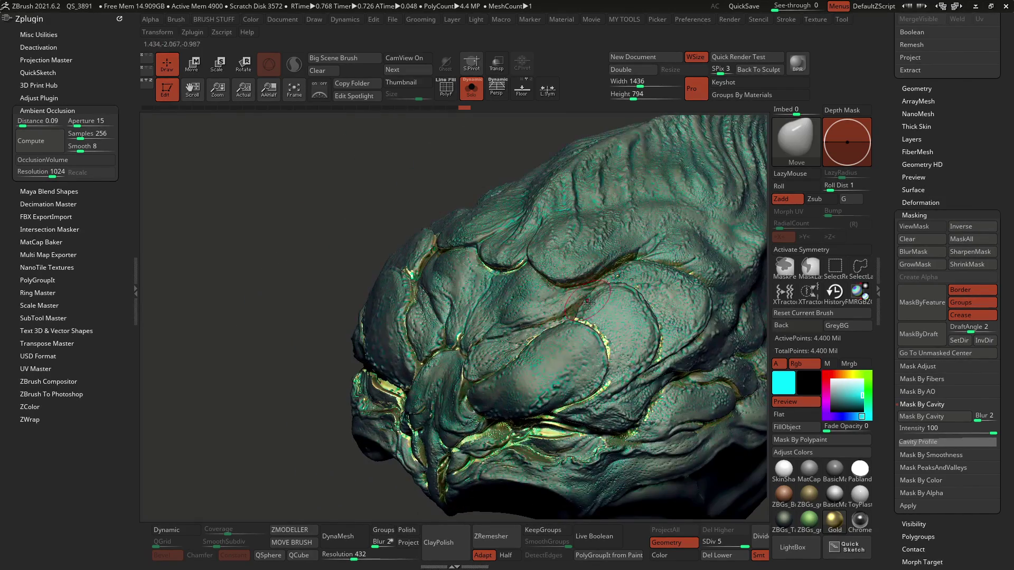
left_click_drag(504, 338, 649, 283)
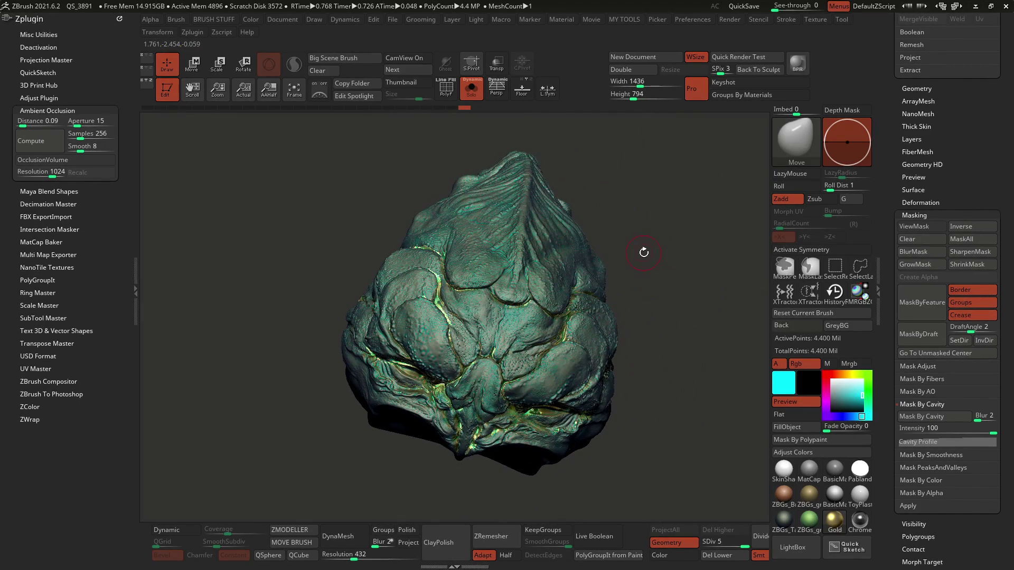